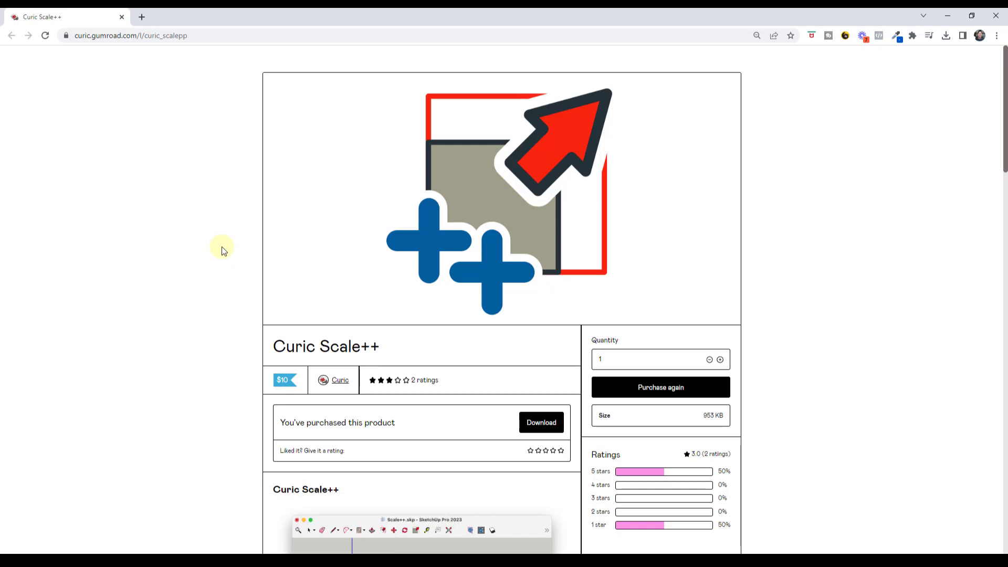
Step: Review the Curic Scale++ product page, including the SketchUp 2023 overlay description, and switch to SketchUp
scroll(223, 251, "down", 1)
scroll(225, 251, "up", 1)
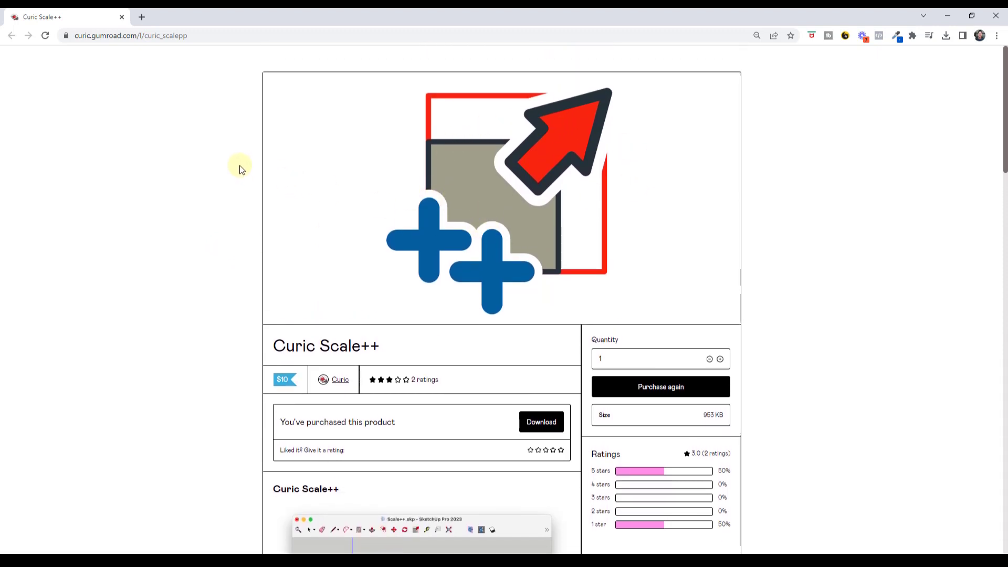
scroll(236, 165, "down", 7)
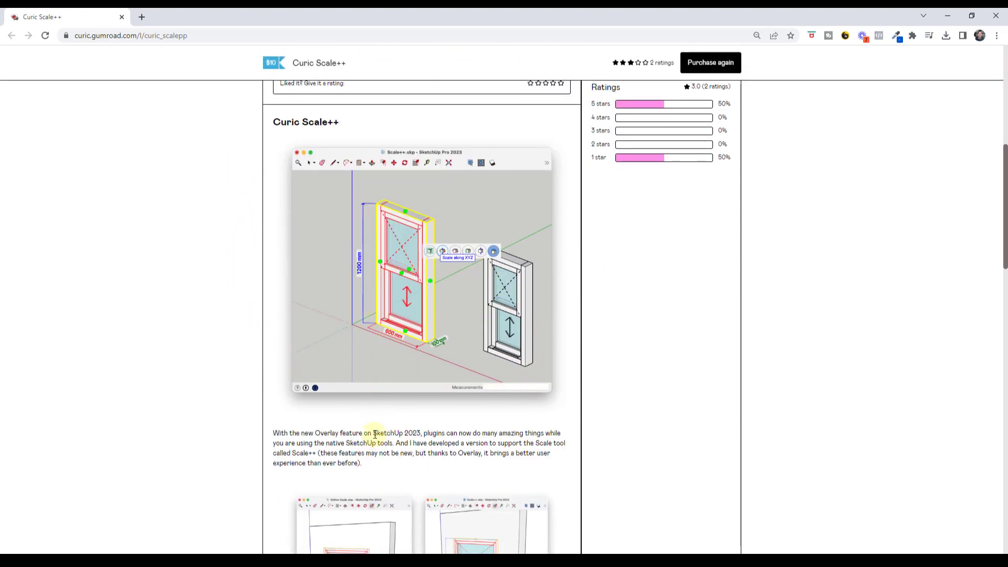
left_click_drag(373, 432, 423, 430)
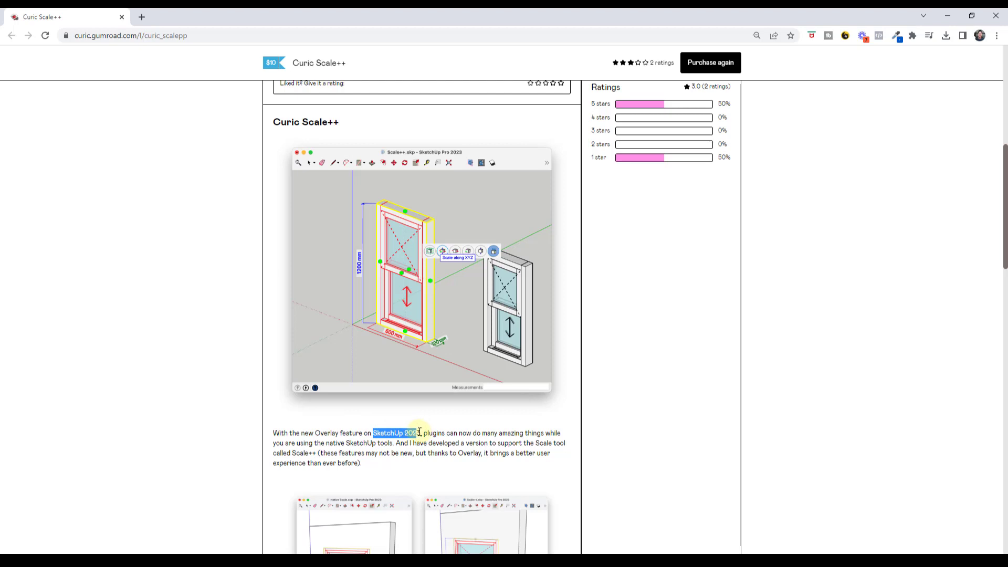
left_click(422, 431)
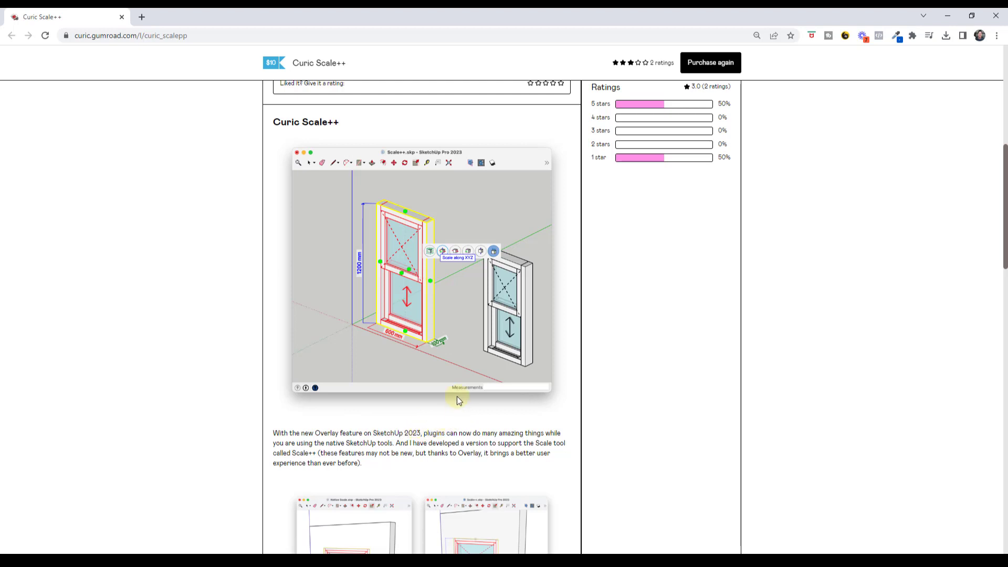
scroll(322, 332, "up", 7)
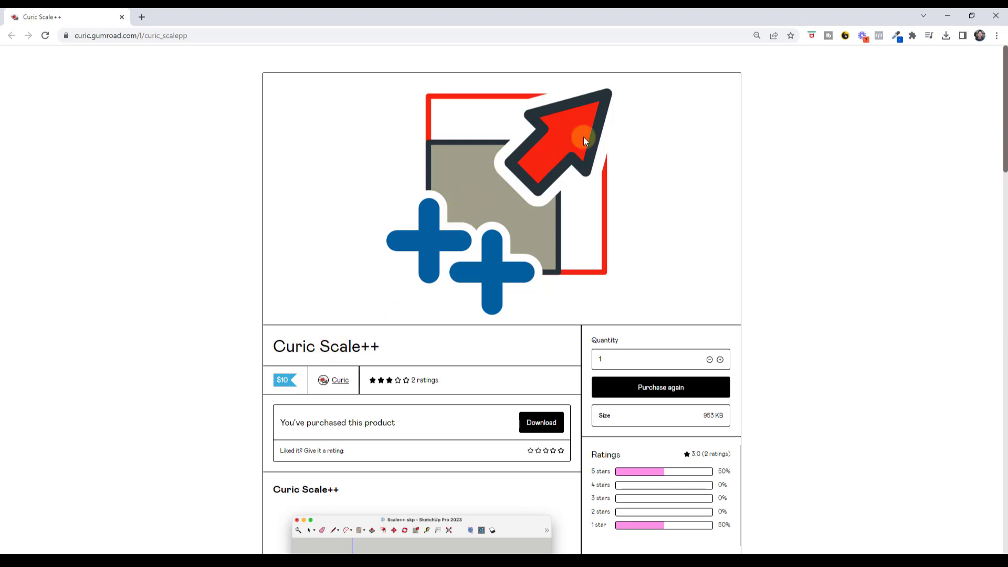
left_click(947, 16)
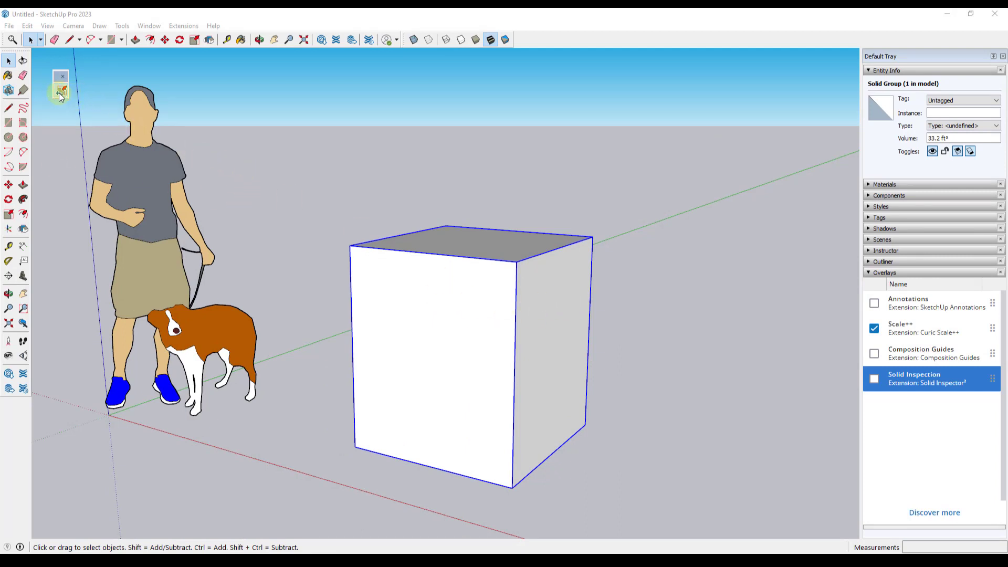
Step: Look at the license and update commands available for the Curic Scale++ extension
left_click(176, 27)
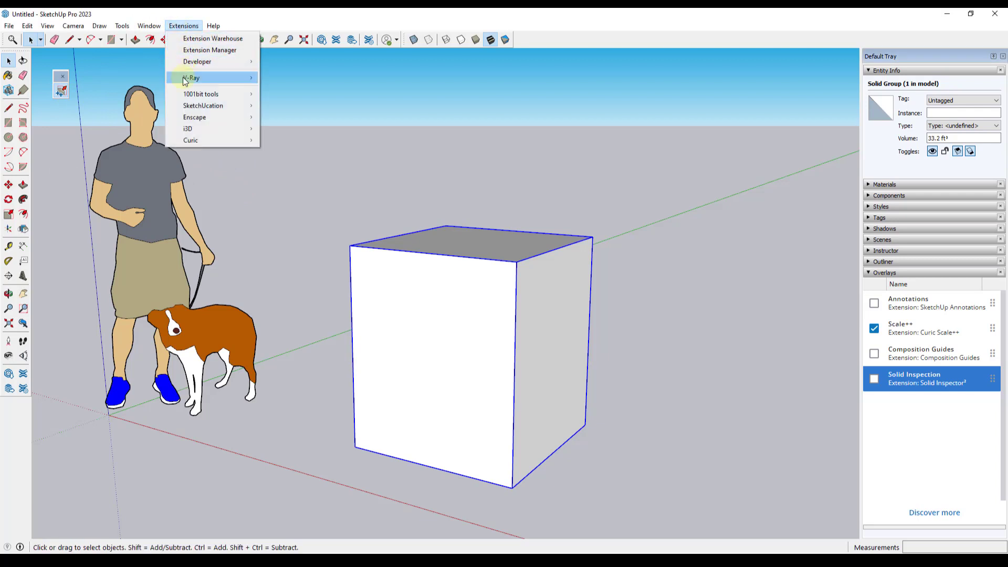
mouse_move(192, 139)
mouse_move(293, 139)
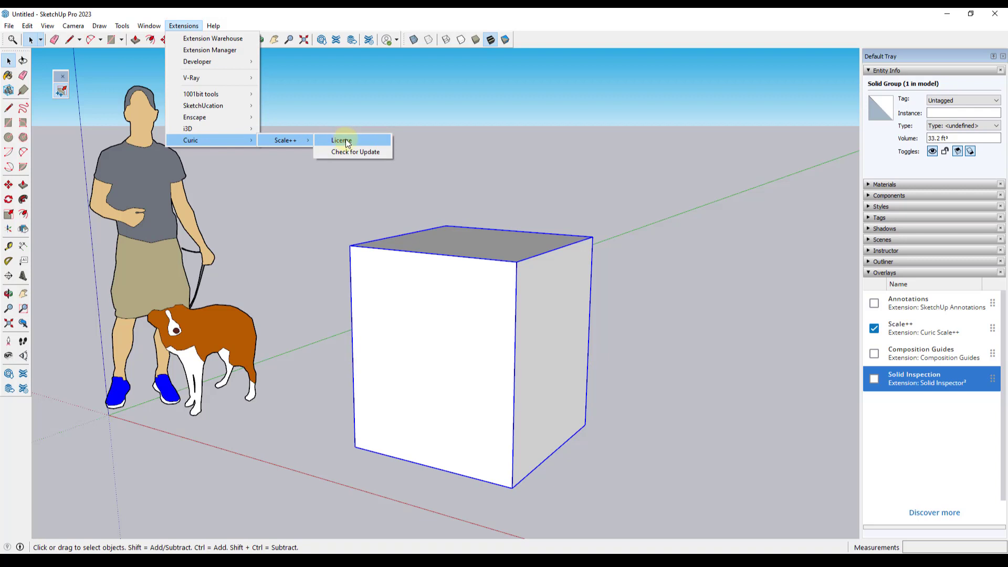
left_click(454, 323)
middle_click_drag(666, 241, 655, 234)
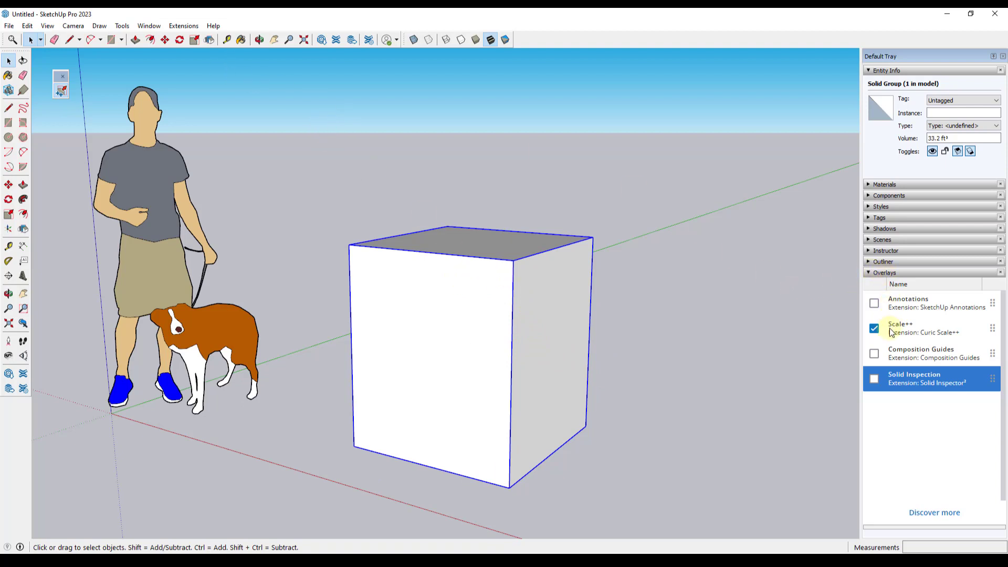
Step: Check that the Scale++ overlay is enabled and that Overlays is included in the default tray
left_click(874, 330)
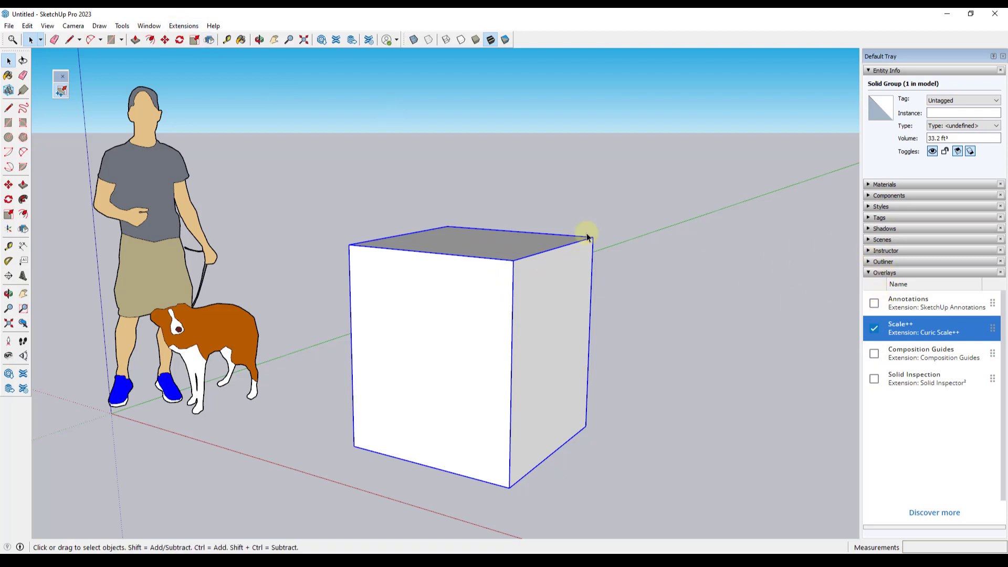
left_click(156, 24)
mouse_move(175, 39)
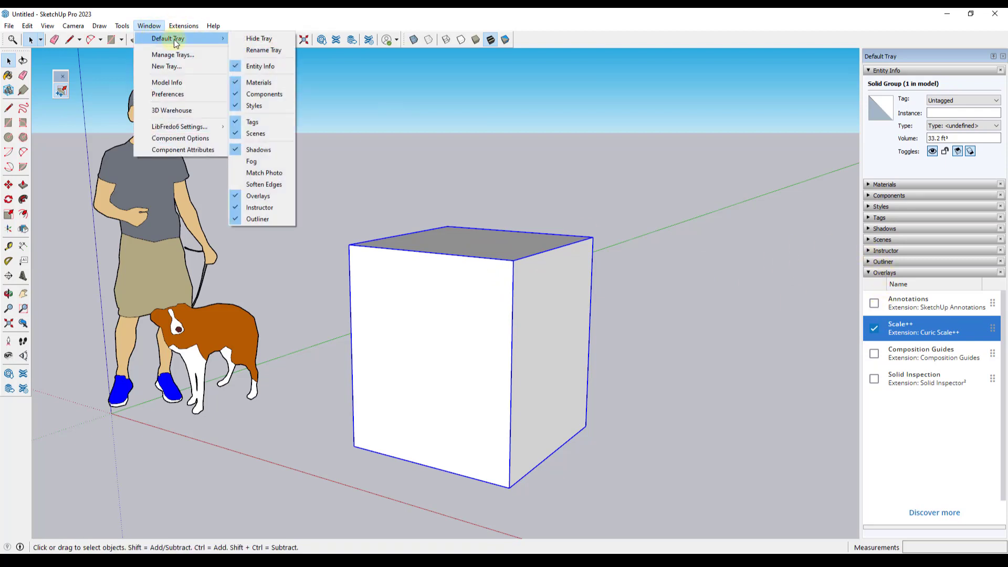
left_click(528, 319)
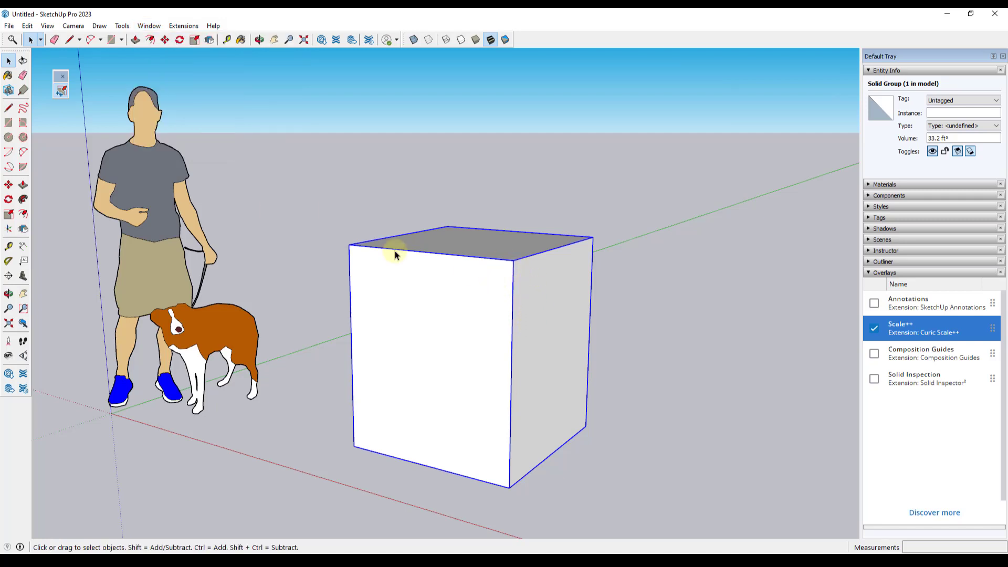
Step: Activate Scale++ on the selected box so its dimensions and scaling options are displayed
left_click(62, 91)
left_click(60, 92)
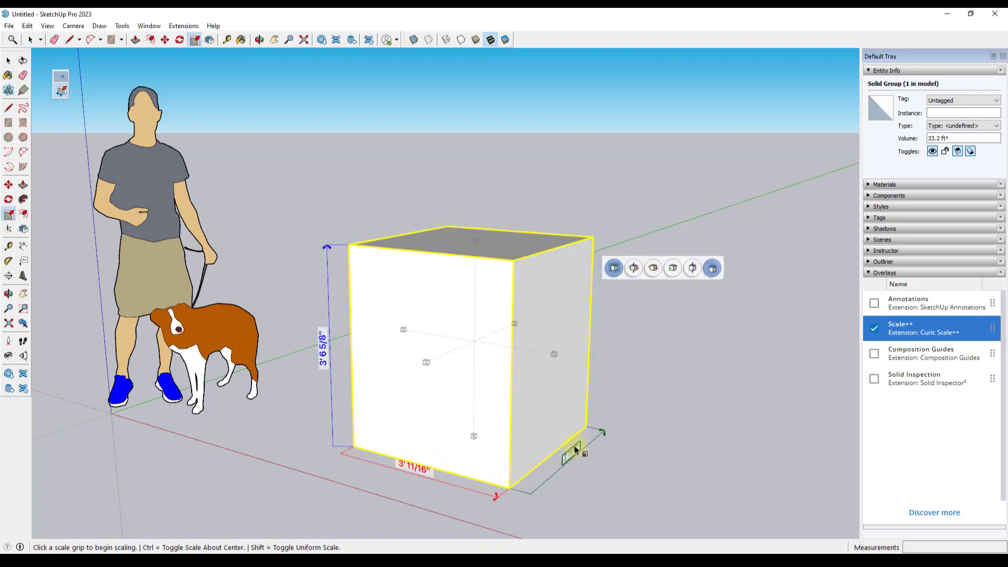
middle_click_drag(561, 347, 522, 346)
Step: Turn the Scale++ overlay off and on again to compare it with the native scale display
left_click(873, 329)
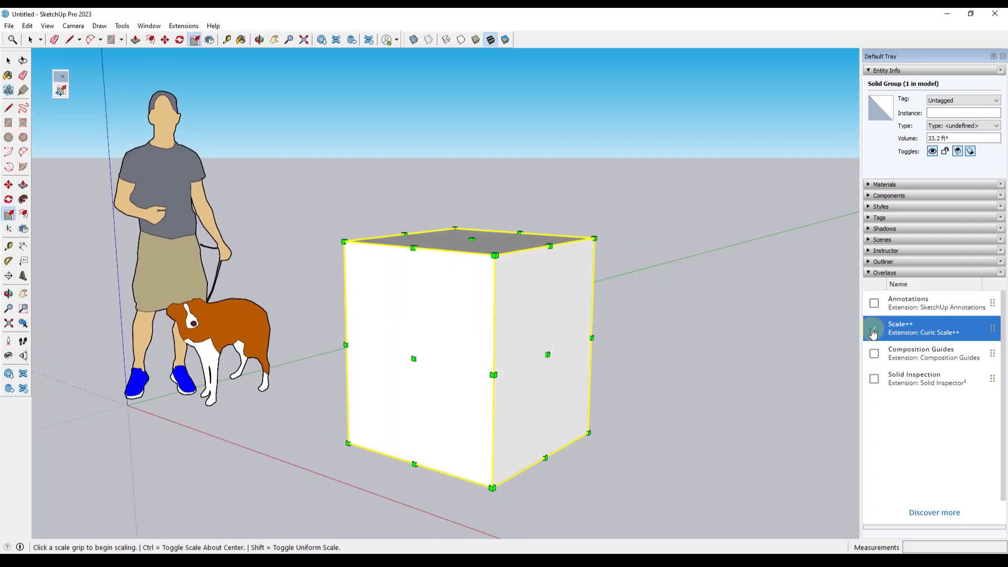
left_click(873, 331)
left_click(873, 331)
left_click(873, 331)
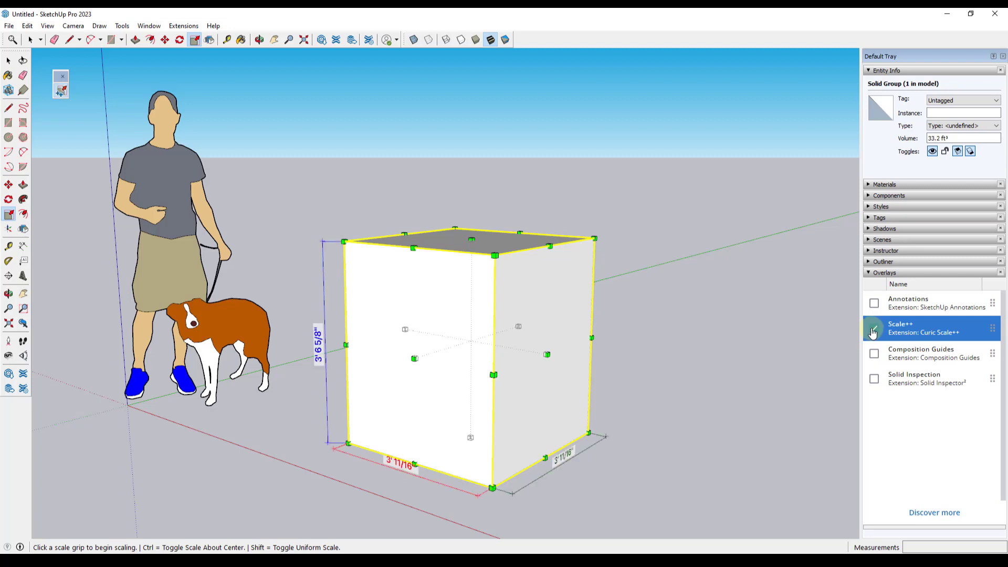
Step: Scale the box along the red axis by about 1.41 and by 0.50, and toggle the Scale++ overlay off and on
left_click(440, 356)
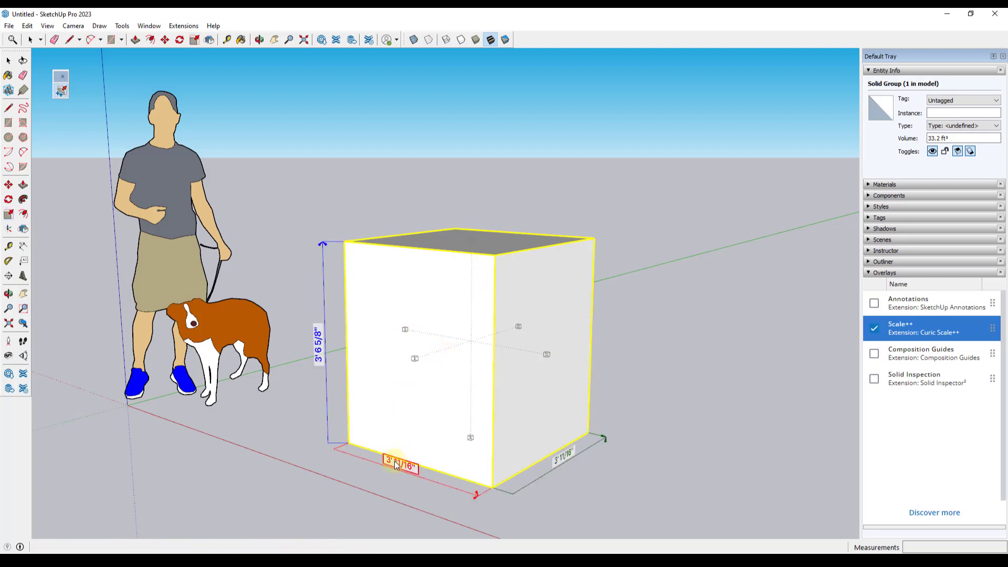
left_click(547, 355)
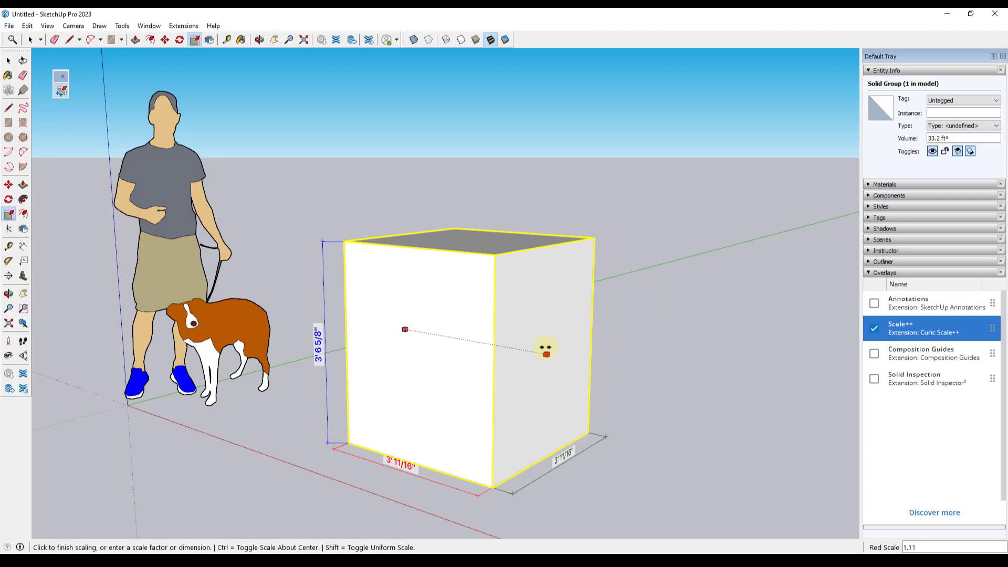
left_click(545, 349)
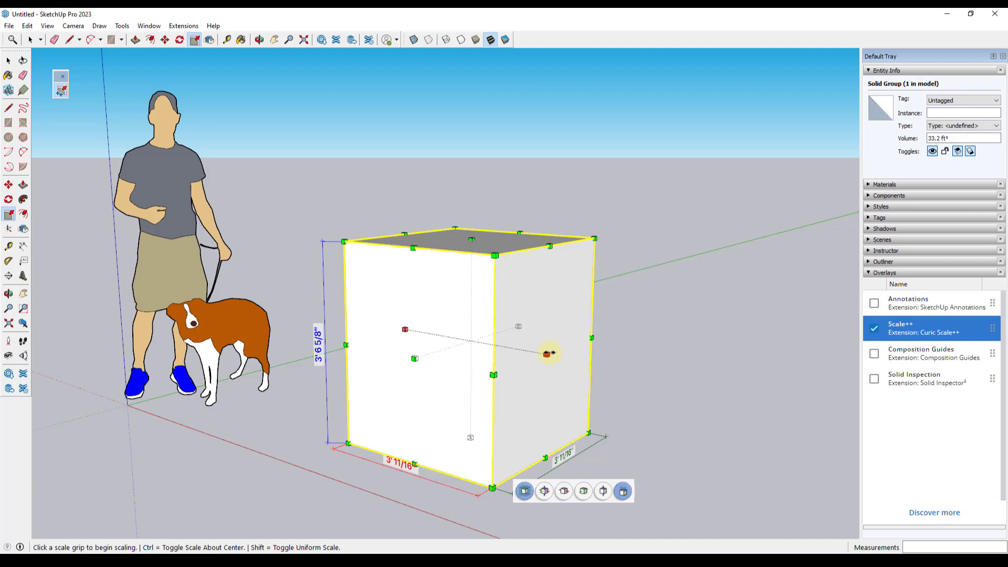
left_click(547, 355)
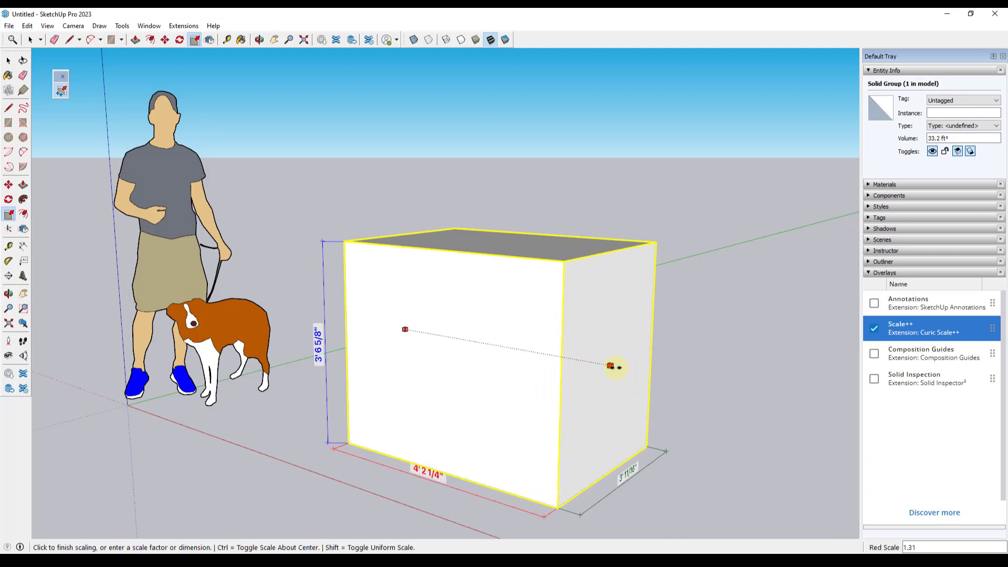
left_click(616, 365)
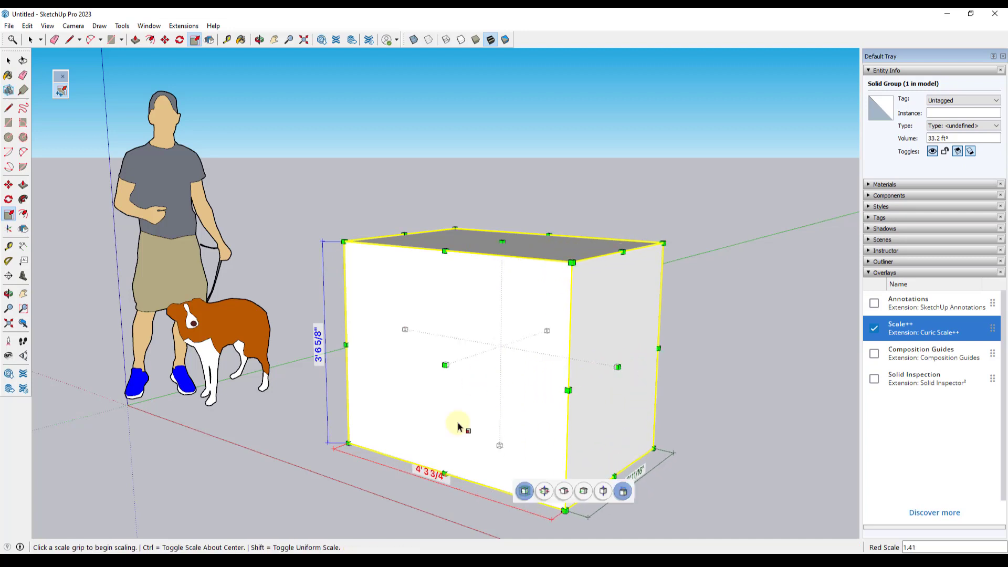
left_click(616, 365)
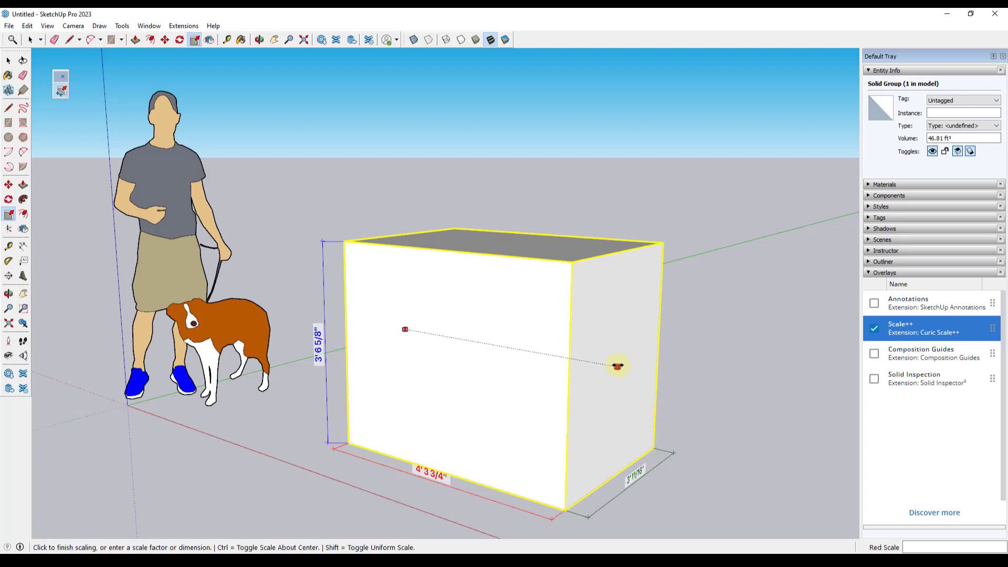
left_click(510, 349)
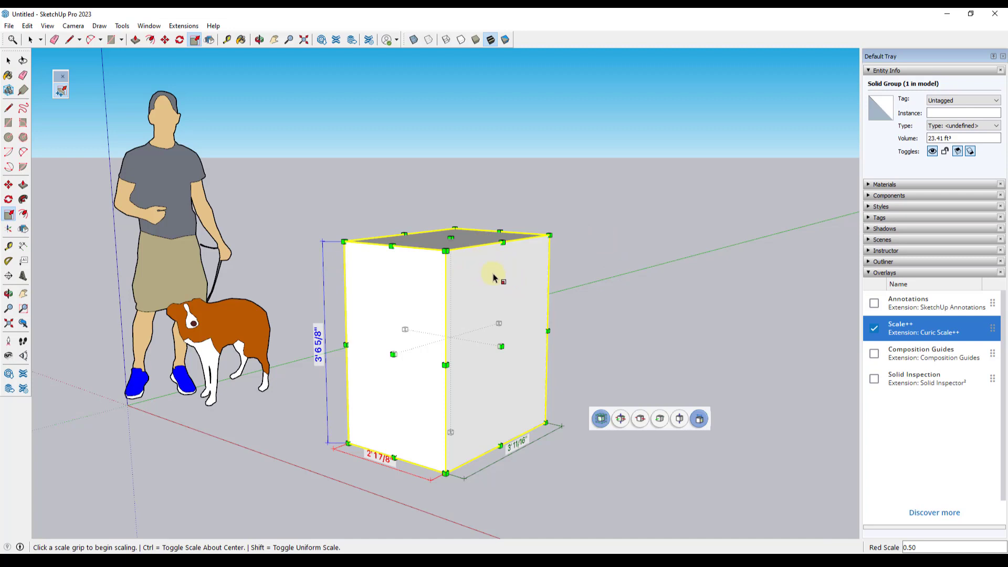
left_click(874, 329)
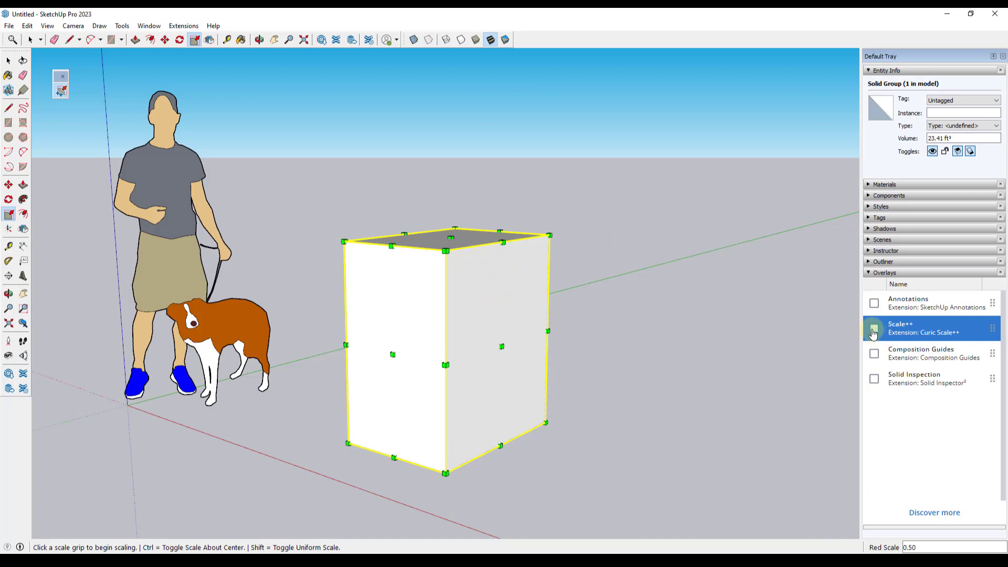
left_click(874, 329)
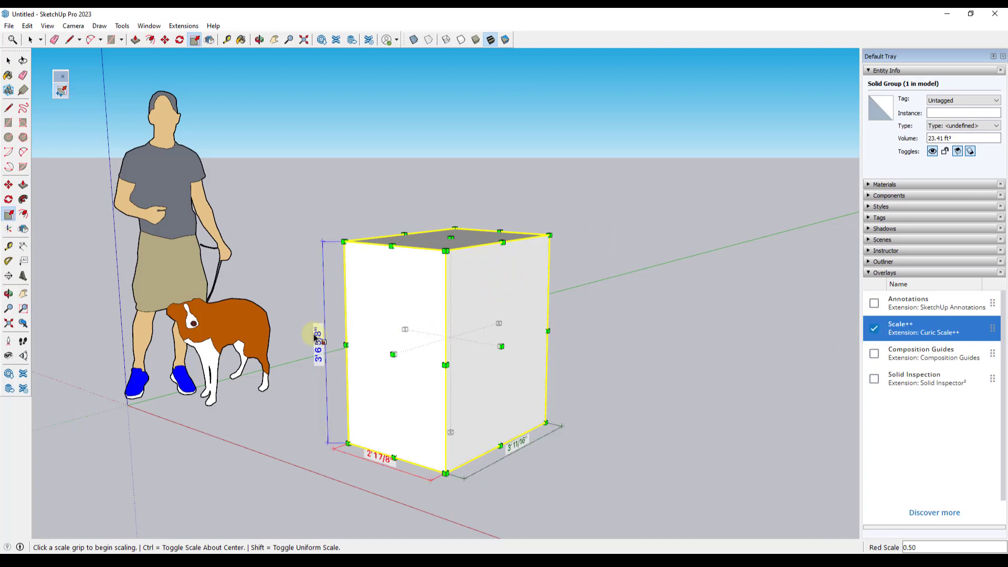
Step: Resize the box to exactly 4' along the green axis (LenY) and 3' along the red axis (LenX)
left_click(518, 445)
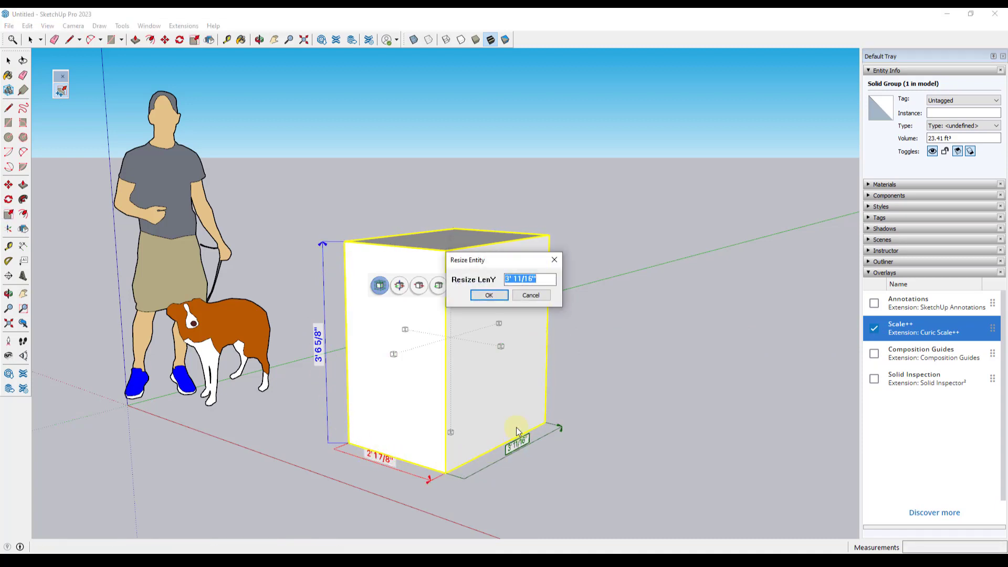
type("4'")
key("Return")
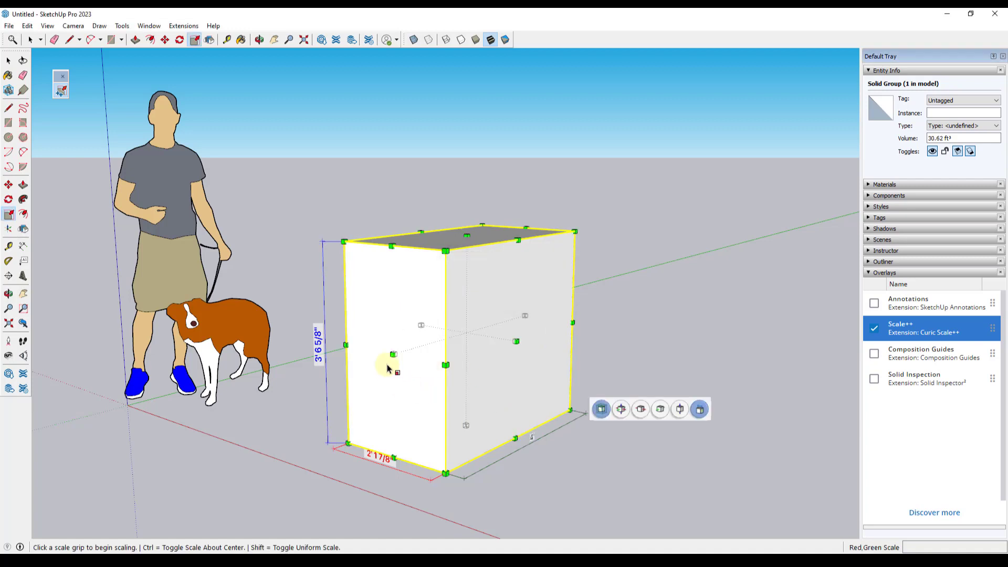
left_click(377, 457)
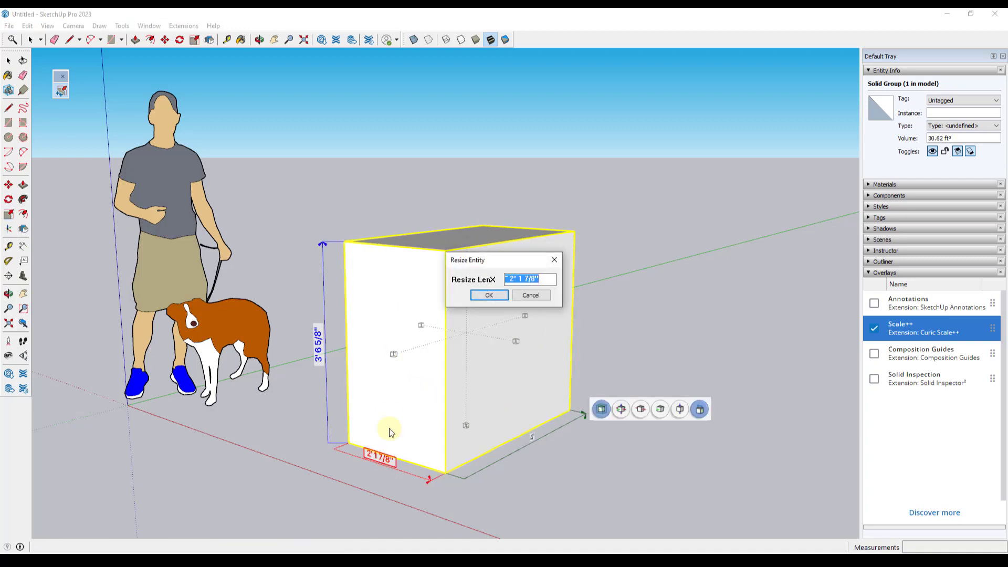
type("3'")
key("Return")
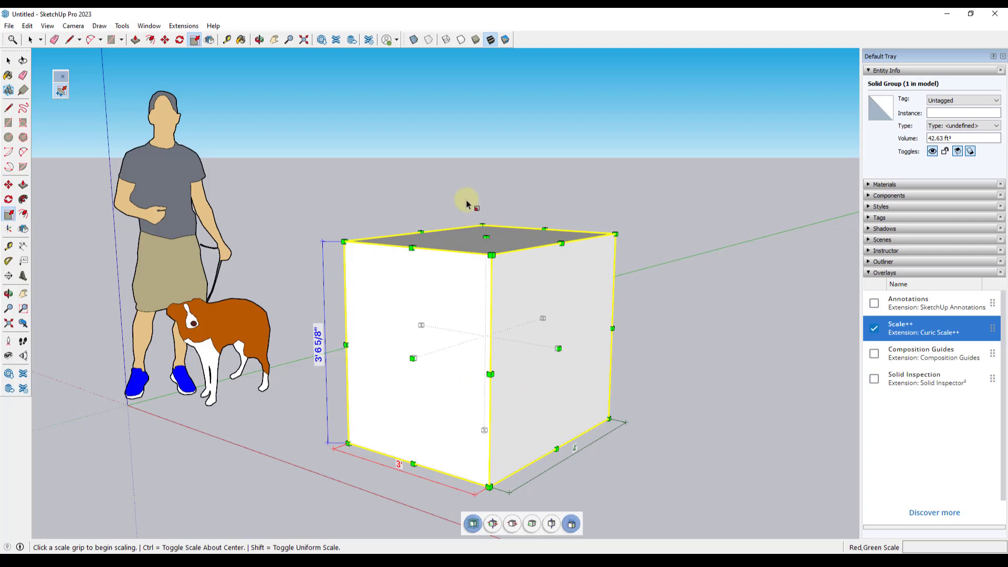
Step: Limit the box's scale grips to the XYZ face centers, and to the red (X) axis only
scroll(493, 247, "down", 3)
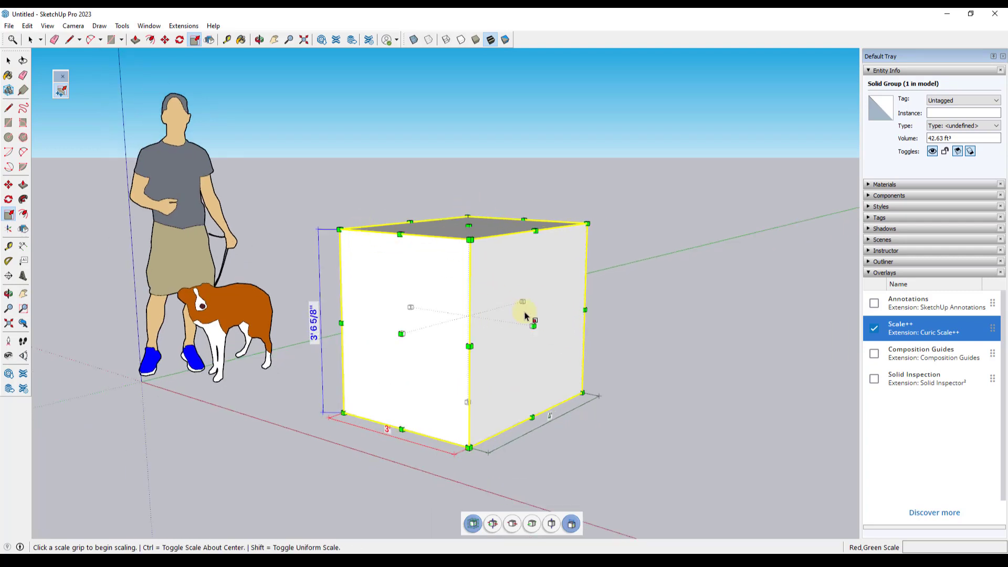
scroll(530, 313, "up", 1)
middle_click_drag(544, 313, 522, 317)
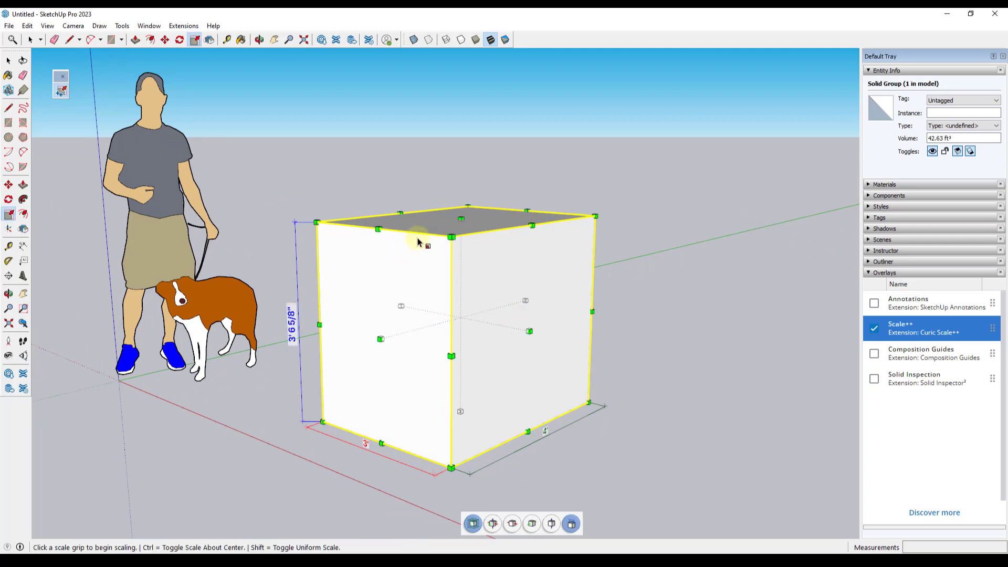
left_click(492, 523)
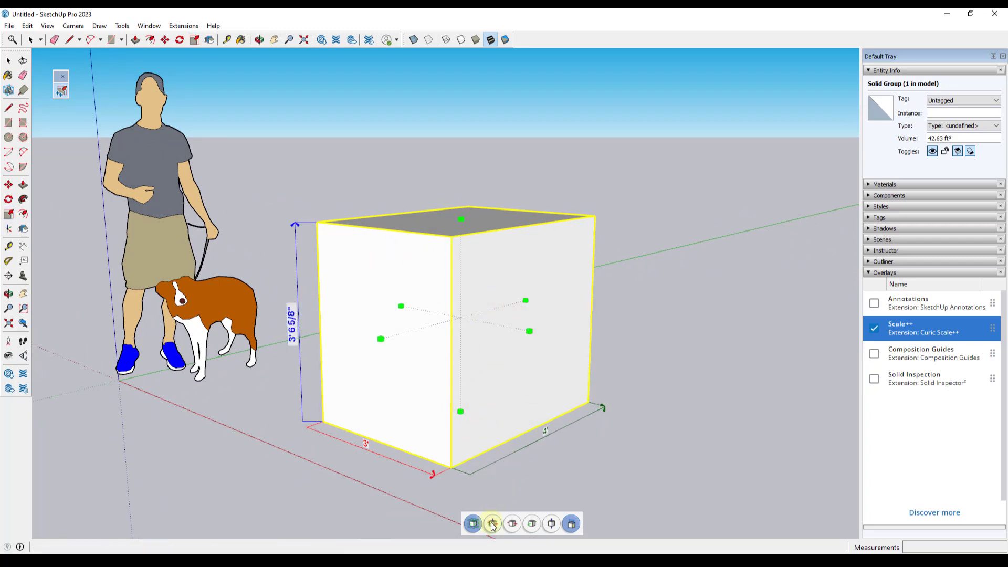
left_click(514, 524)
left_click(513, 525)
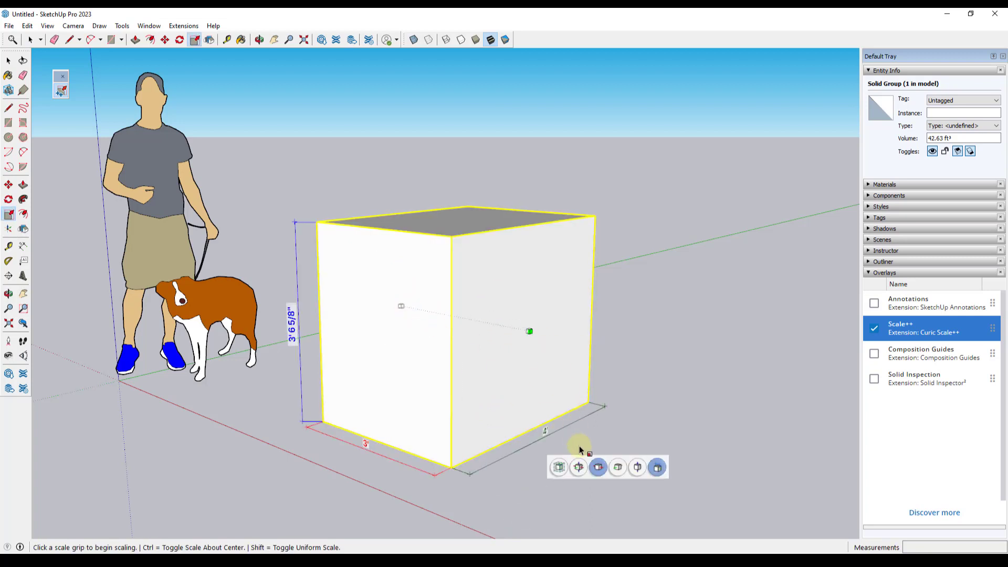
Step: Restrict the box's scaling to the green (Y) axis and restart the Scale tool
left_click(618, 467)
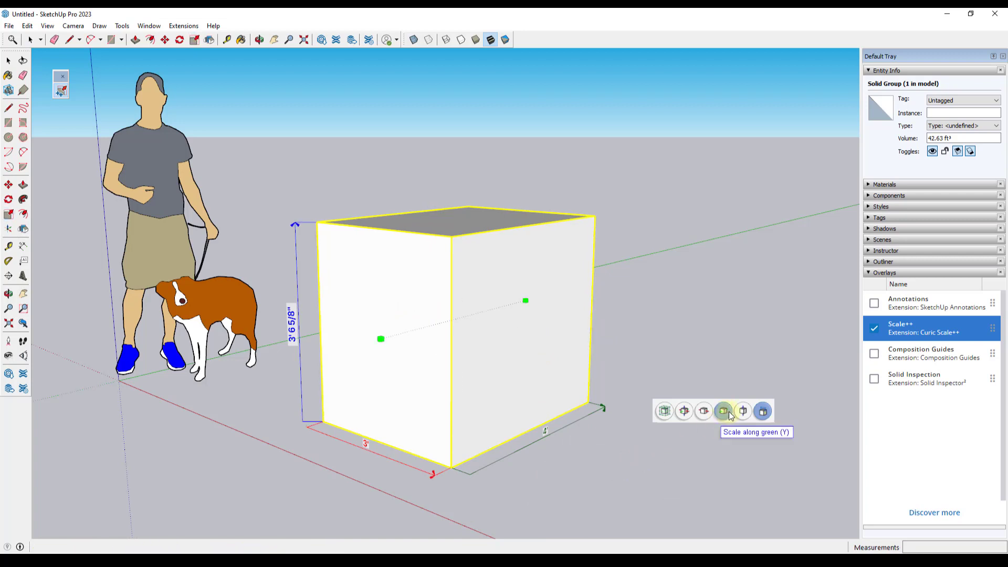
left_click(744, 411)
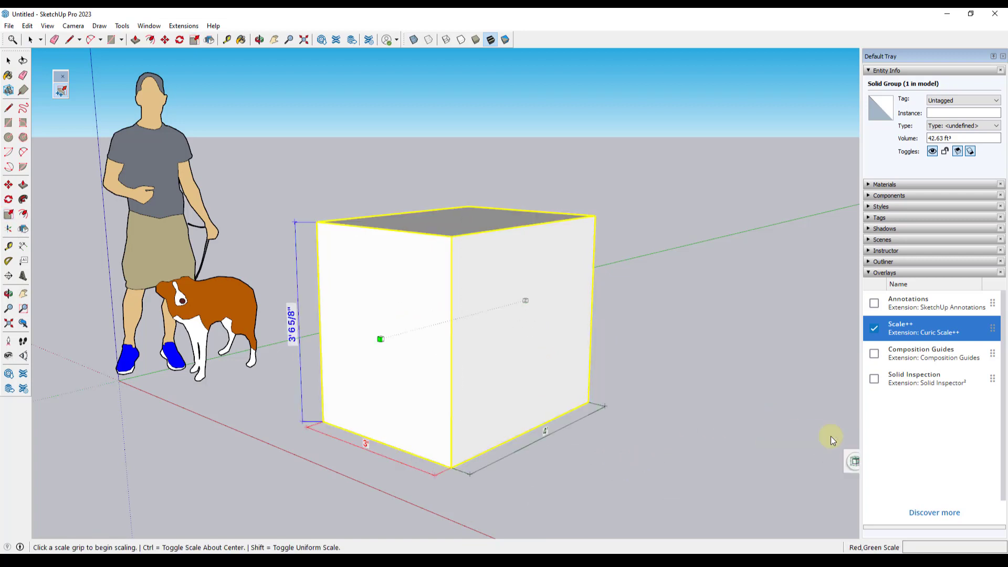
key("space")
key("s")
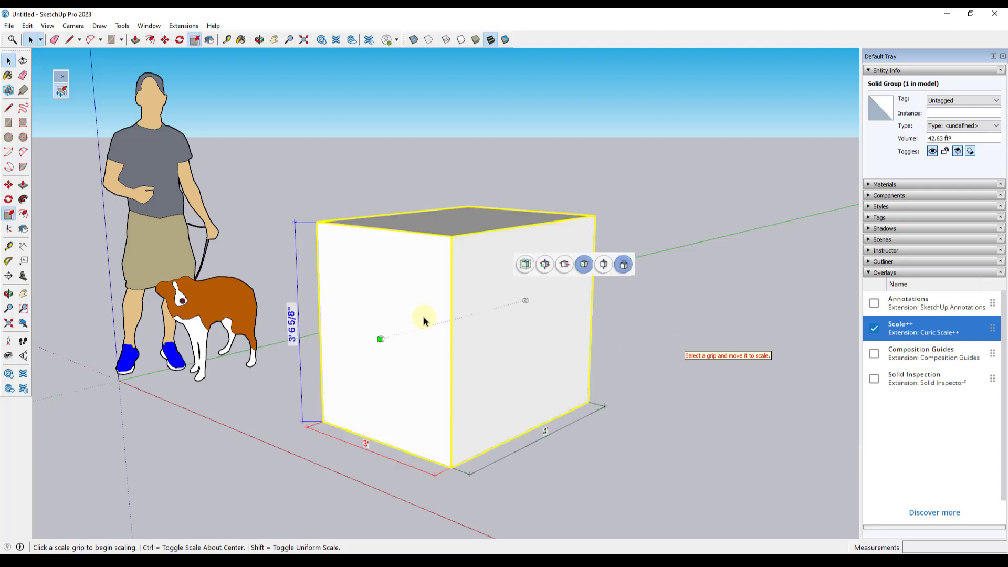
Step: Enable all scale handles on the box and restart the Scale tool
left_click(526, 265)
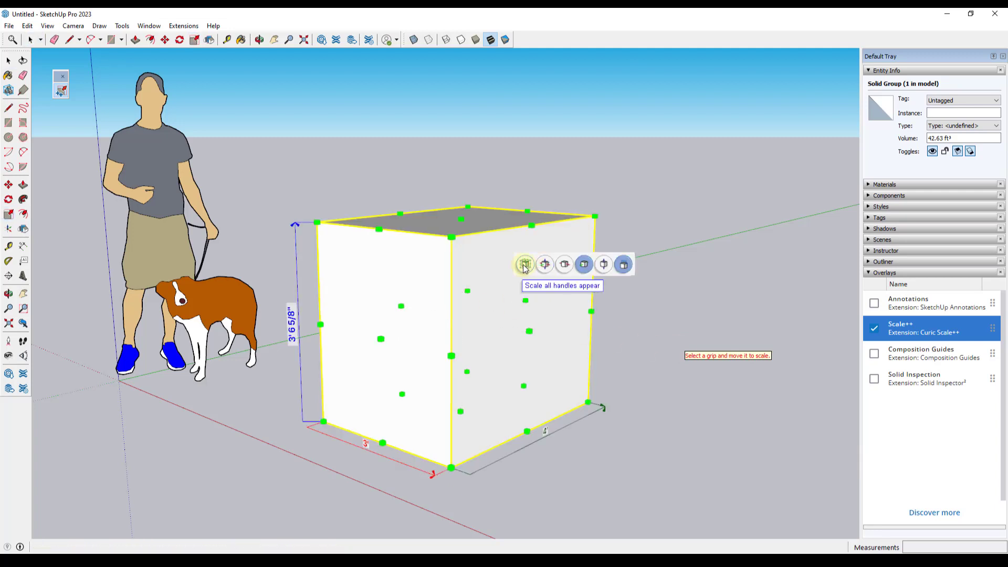
key("space")
key("s")
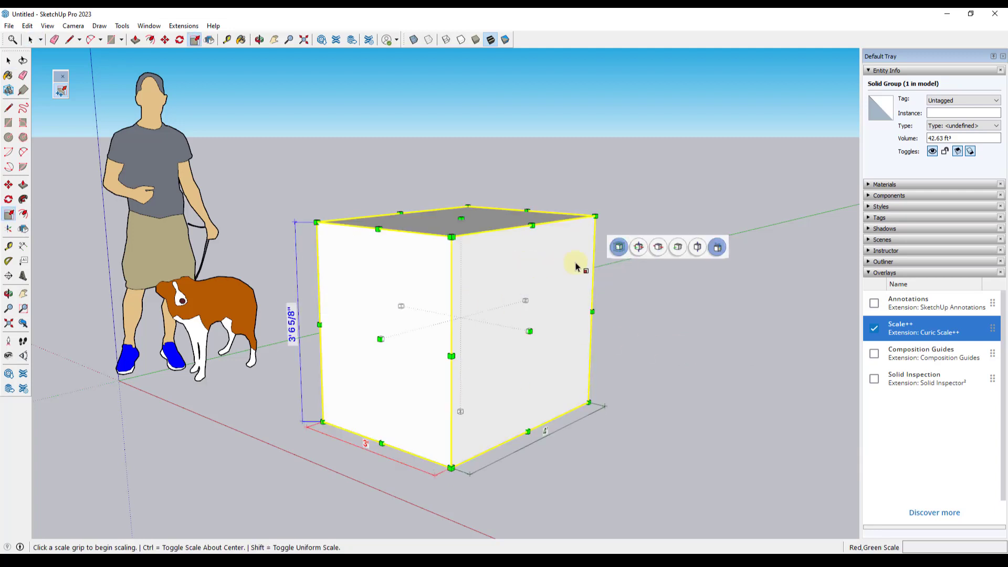
Step: Limit the box's scale grips to the red (X) axis and restart the Scale tool
left_click(639, 250)
left_click(719, 198)
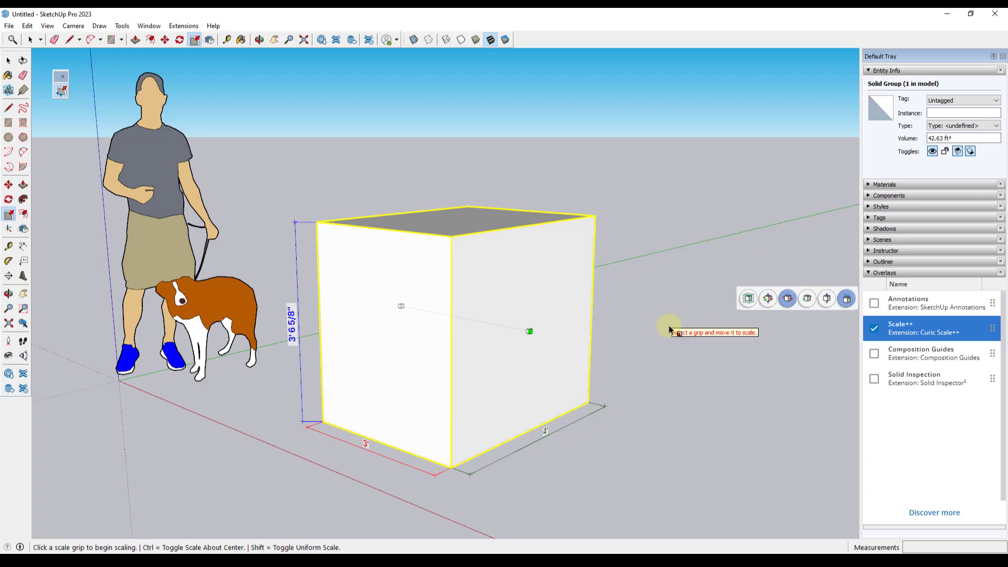
key("space")
key("s")
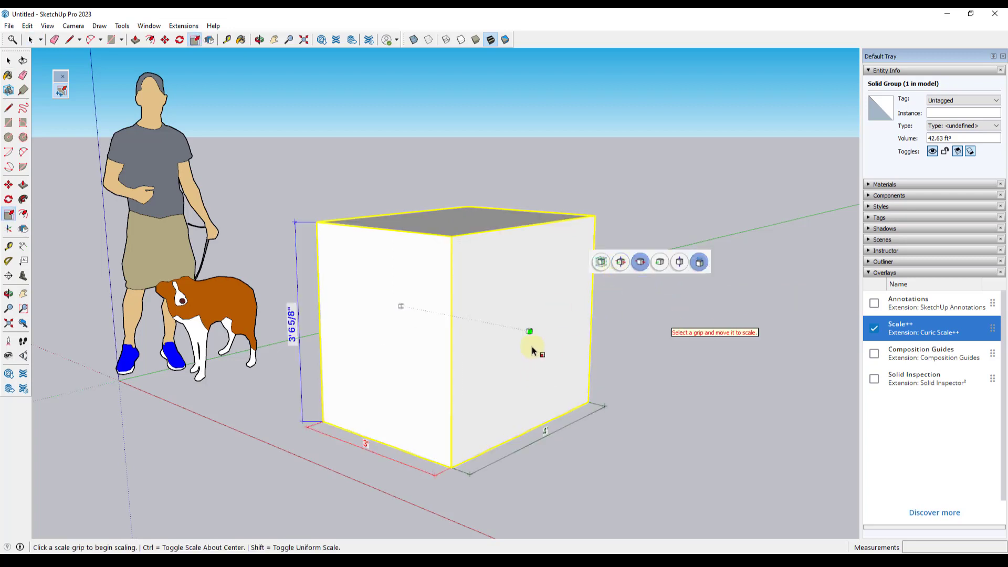
Step: Try scaling the box by about 1.50 along the red axis, and open and cancel the height (LenZ) resize prompt
left_click(524, 332)
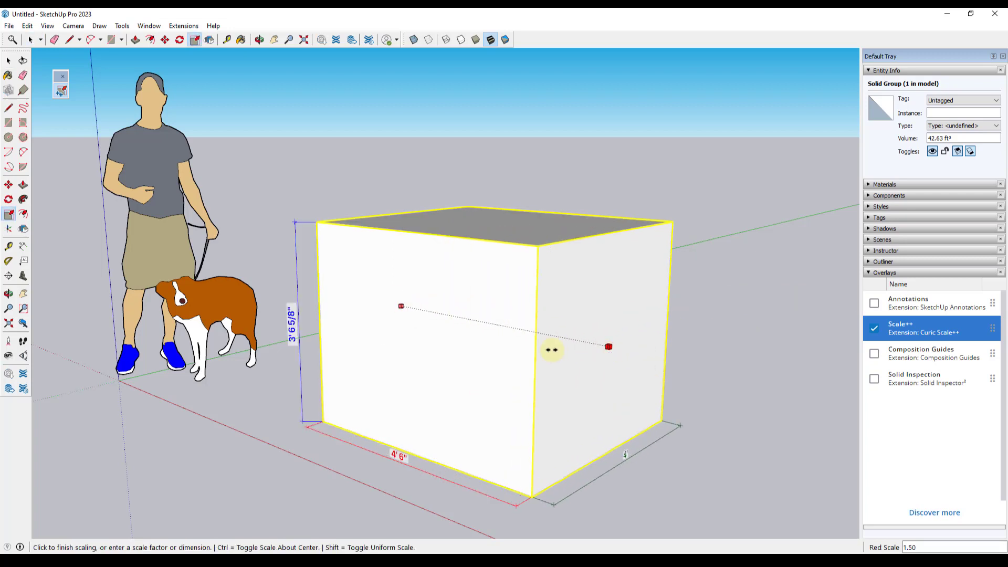
key("space")
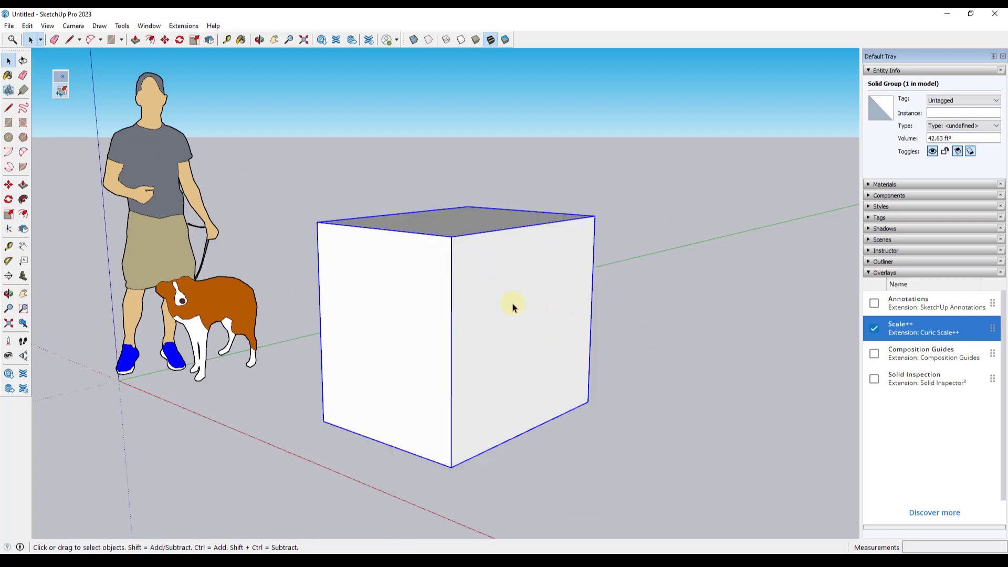
key("s")
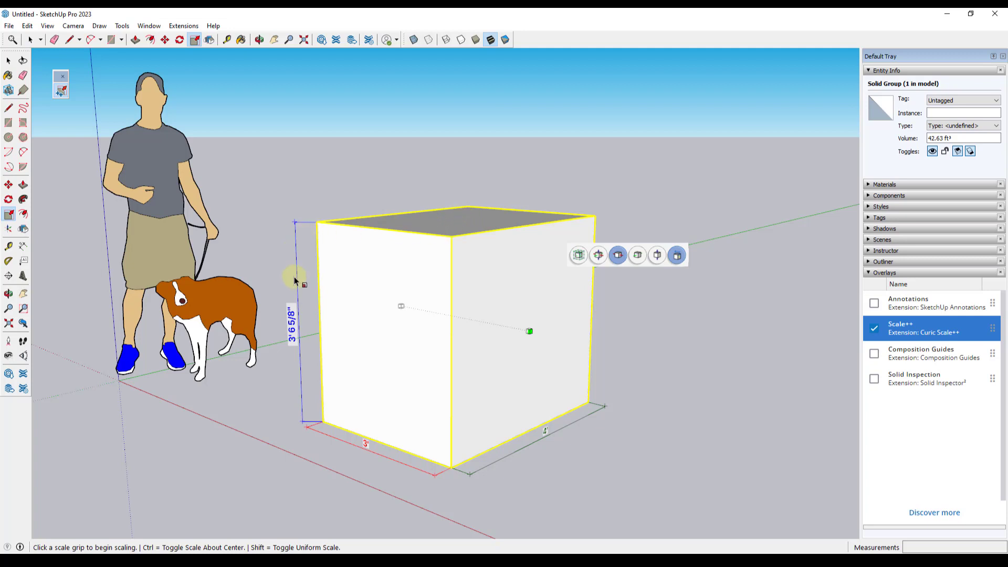
left_click(293, 332)
left_click(532, 296)
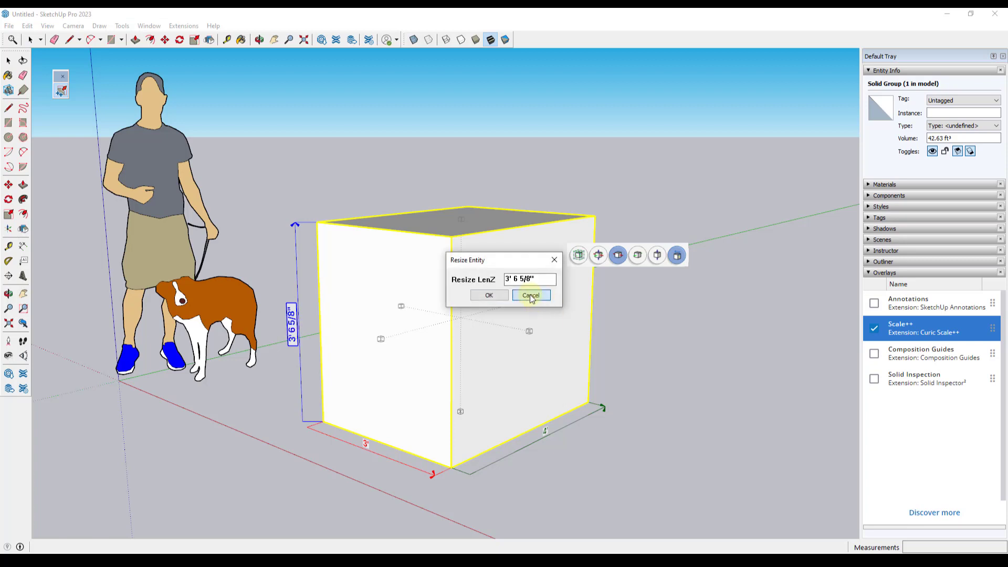
Step: Enlarge the text size of the box's dimension labels and restore the smaller size
right_click(296, 318)
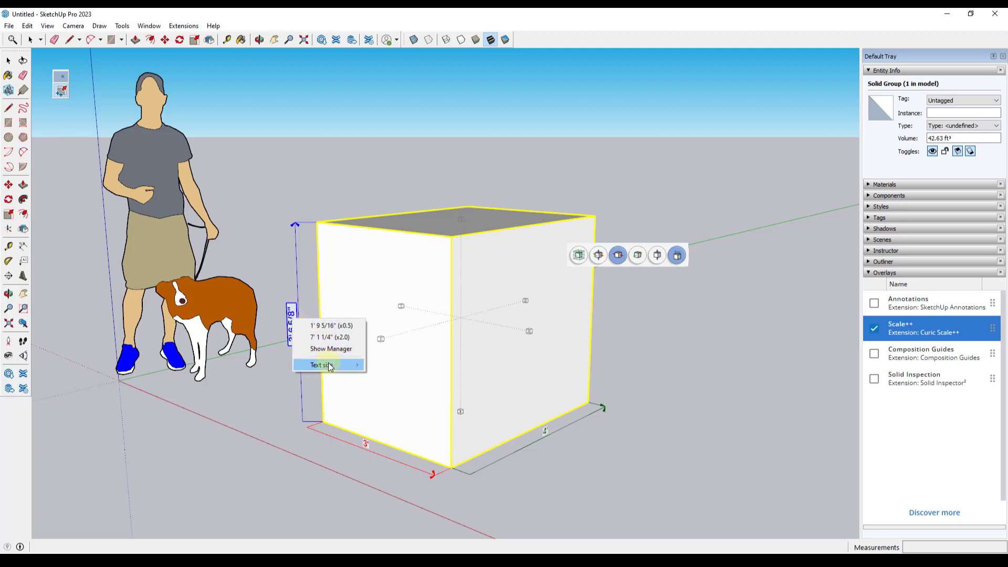
mouse_move(342, 365)
left_click(395, 393)
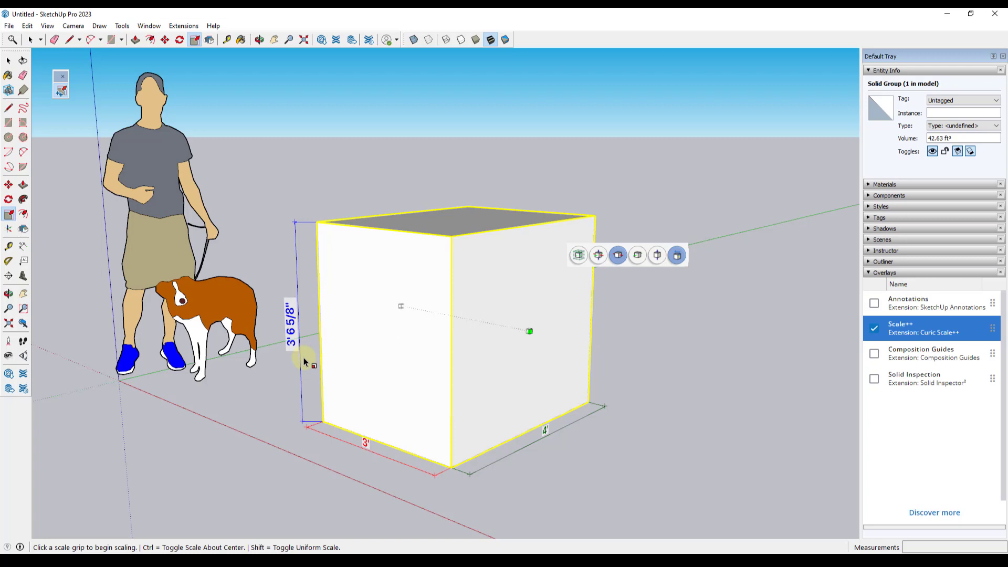
right_click(290, 325)
left_click(397, 386)
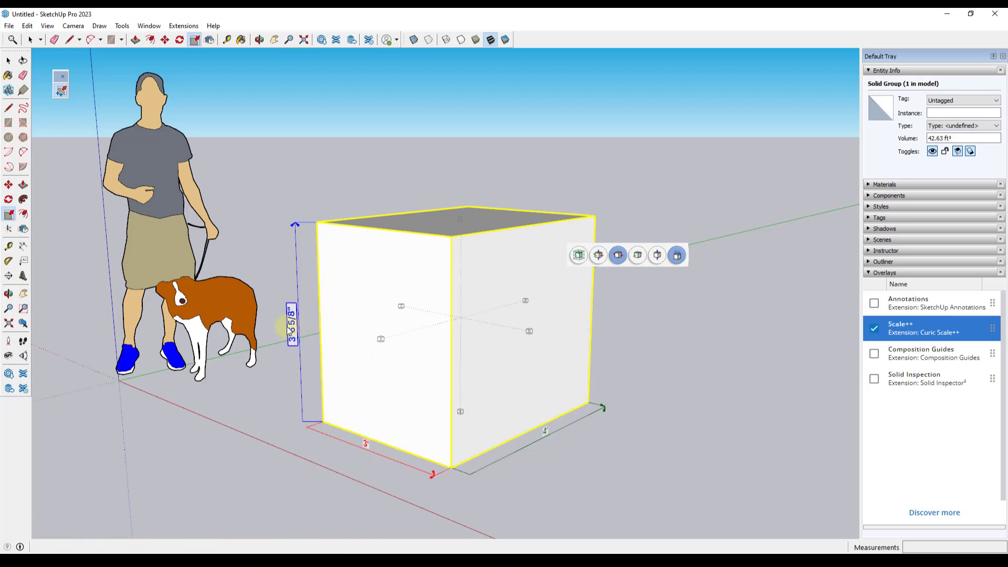
Step: Add a 6' LenY entry in the Favorite Dimensions manager and apply it to the box
right_click(294, 332)
left_click(320, 357)
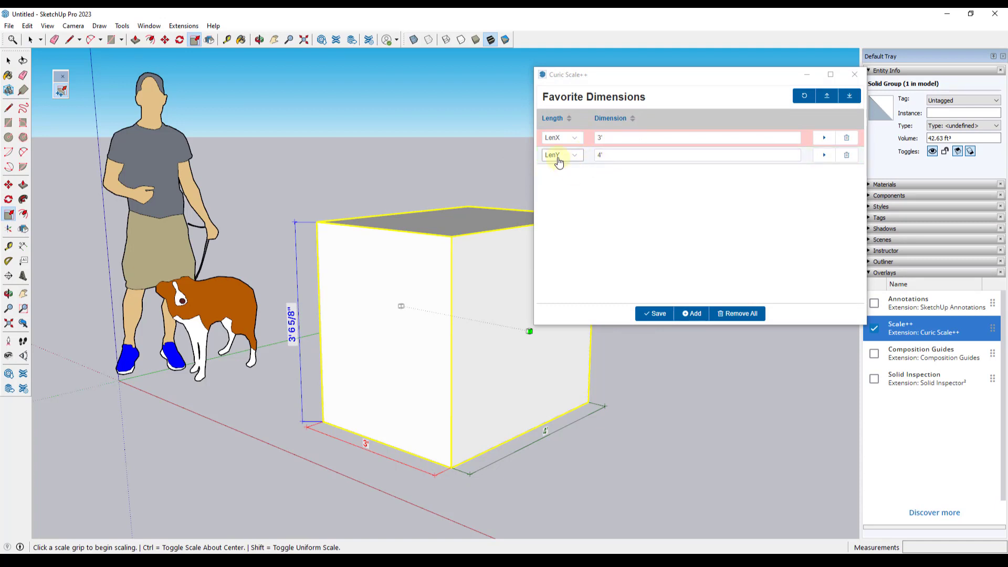
left_click(661, 312)
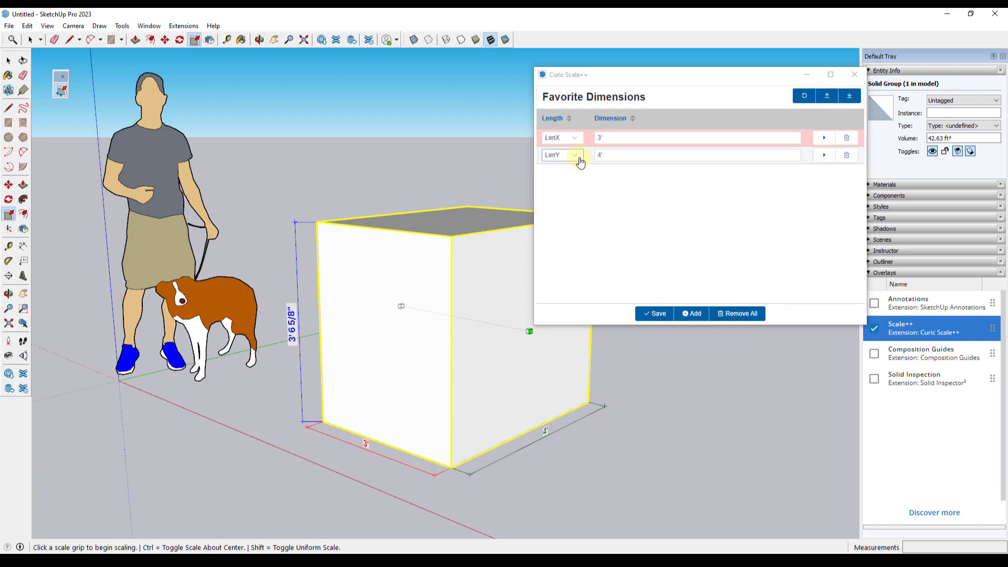
left_click(691, 313)
left_click(608, 173)
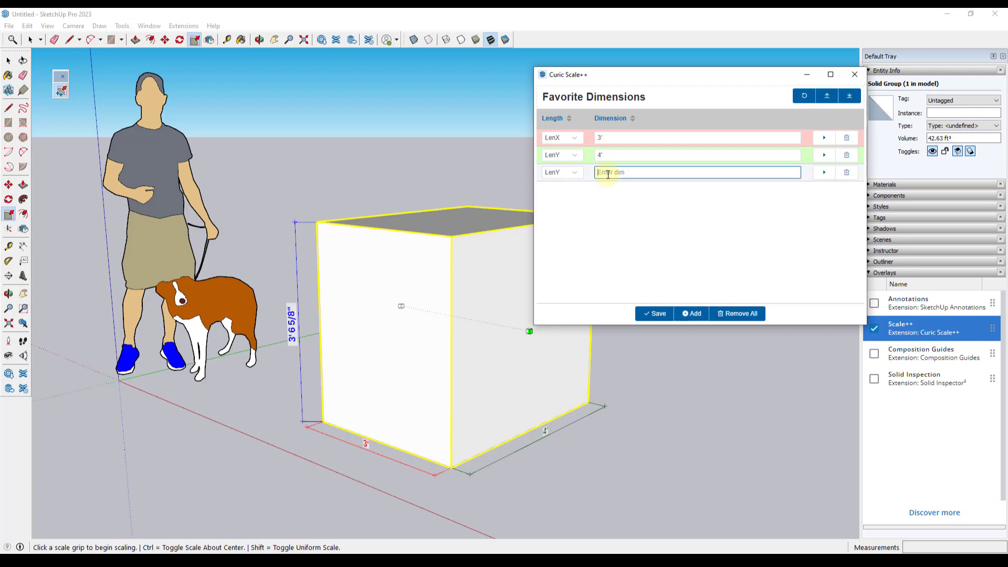
type("6'")
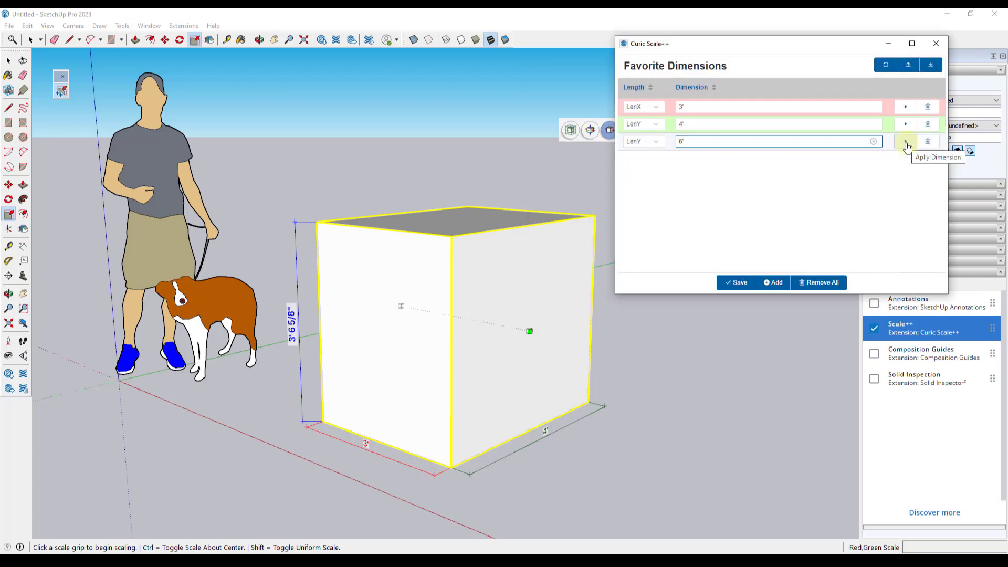
left_click(905, 143)
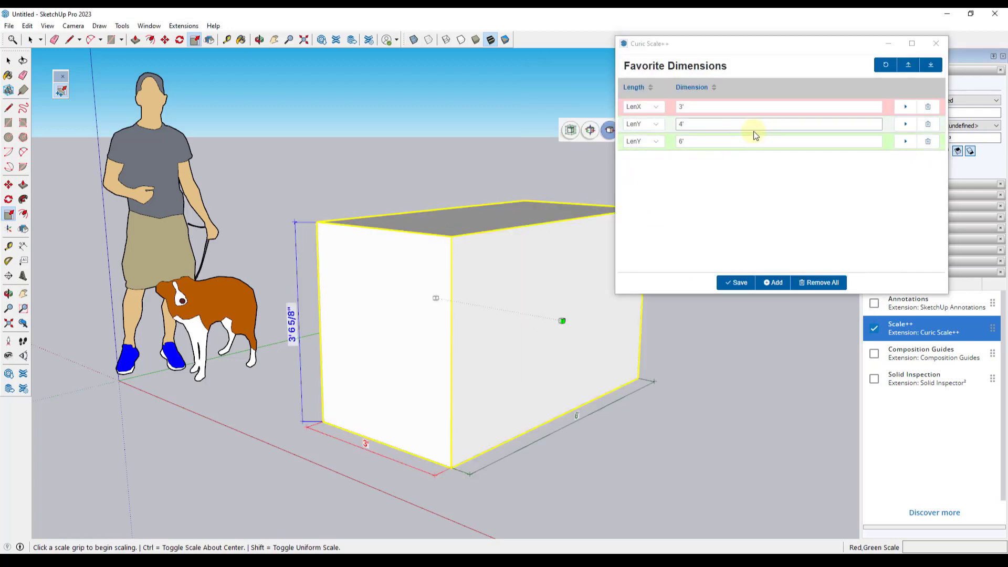
Step: Alternate the box between the 4' and 6' LenY entries in the Favorite Dimensions manager, ending at 6'
left_click(907, 126)
left_click(899, 142)
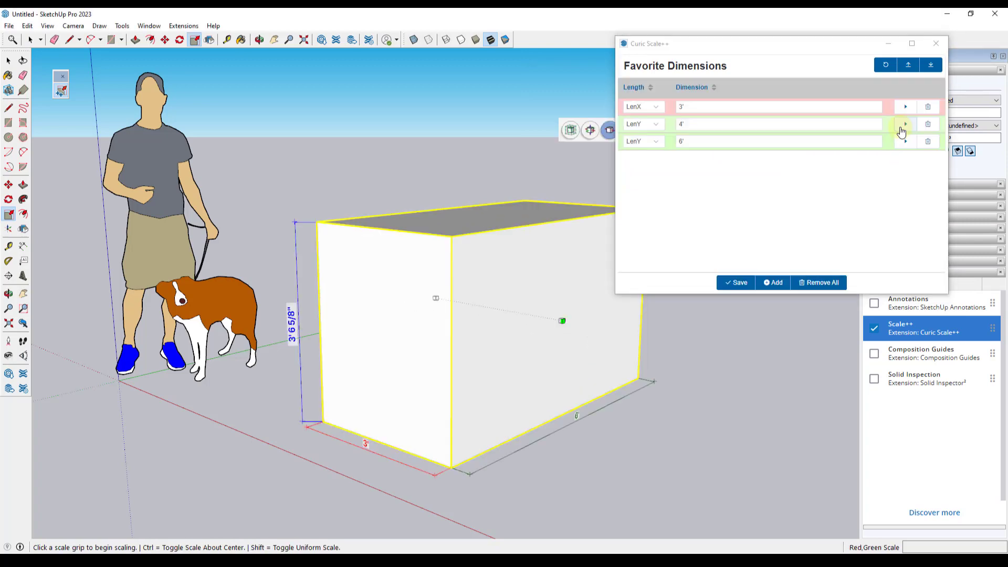
left_click(903, 126)
left_click(902, 142)
Step: Switch the box's green-axis length between the 4' and 6' favorites from its dimension label, ending at 4'
right_click(577, 416)
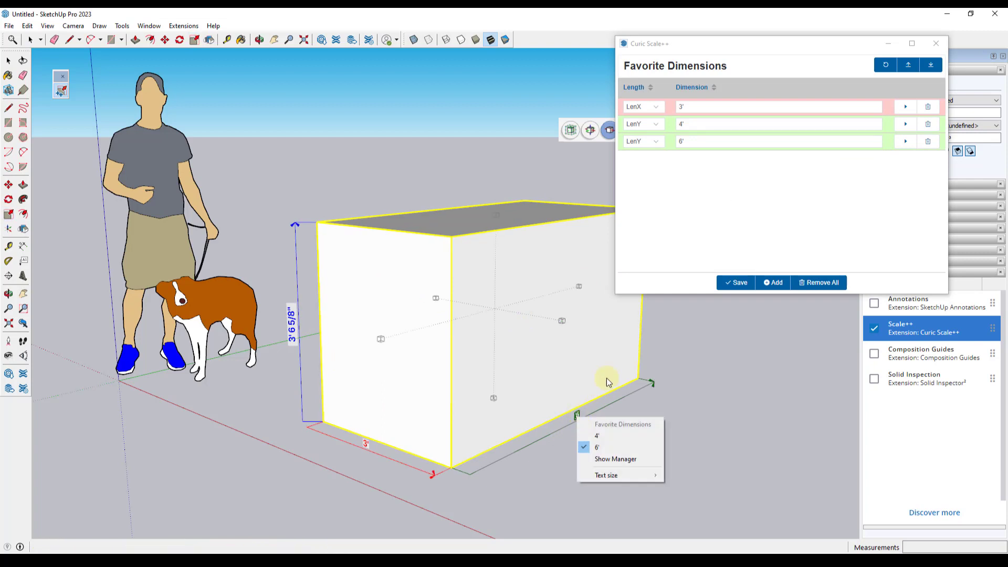
middle_click_drag(615, 351, 489, 279)
scroll(440, 342, "up", 2)
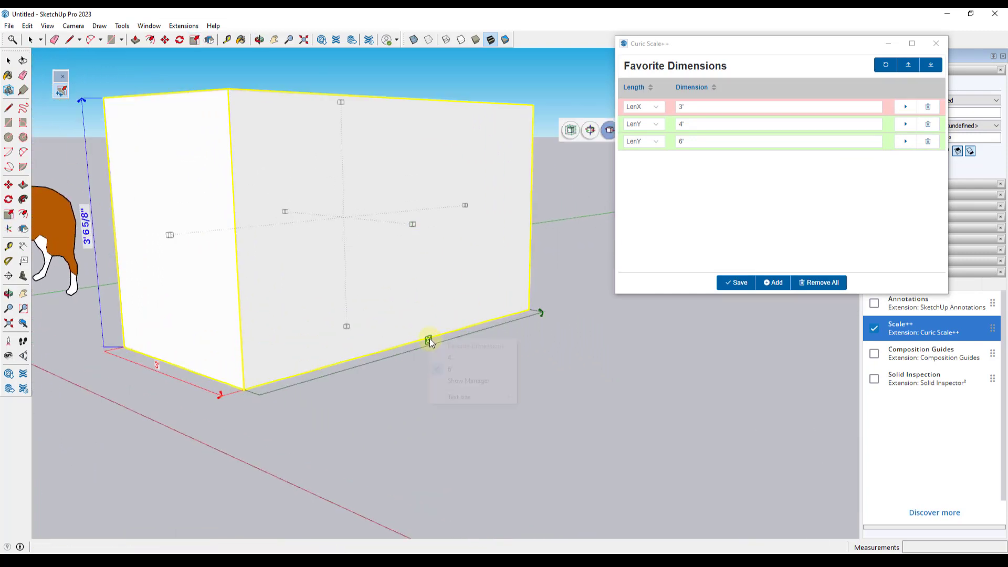
right_click(429, 338)
left_click(444, 360)
right_click(389, 350)
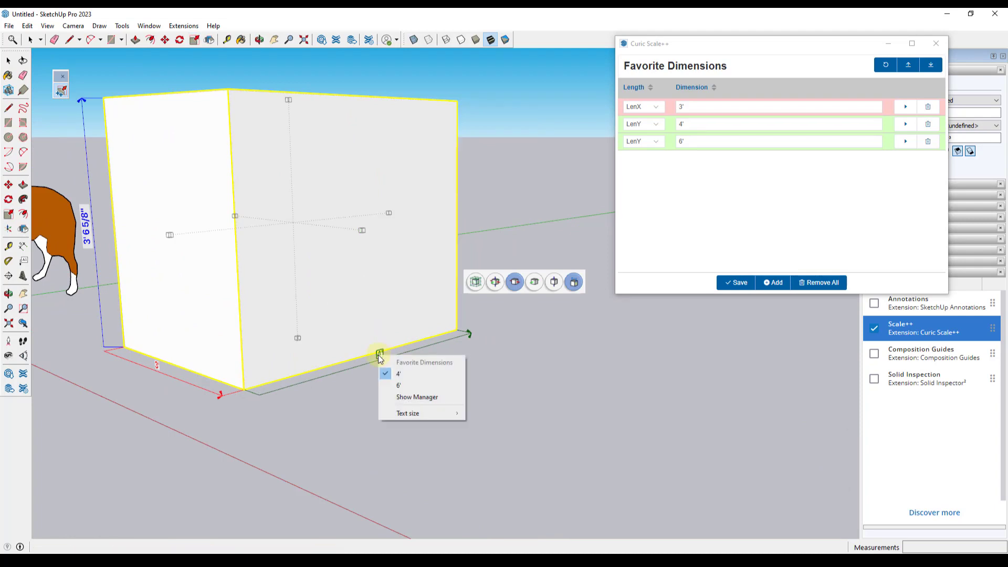
left_click(403, 386)
right_click(429, 340)
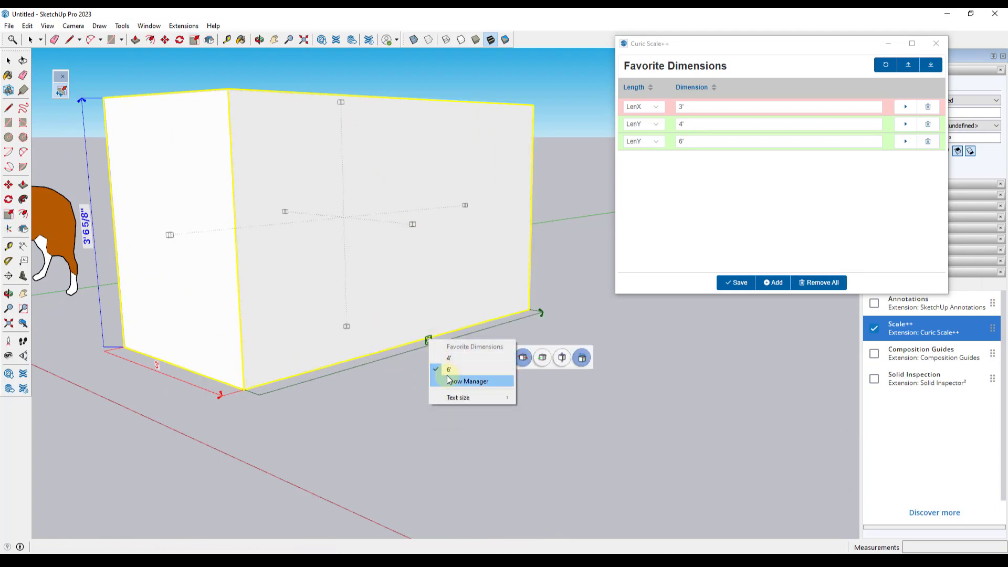
left_click(444, 361)
scroll(303, 176, "up", 3)
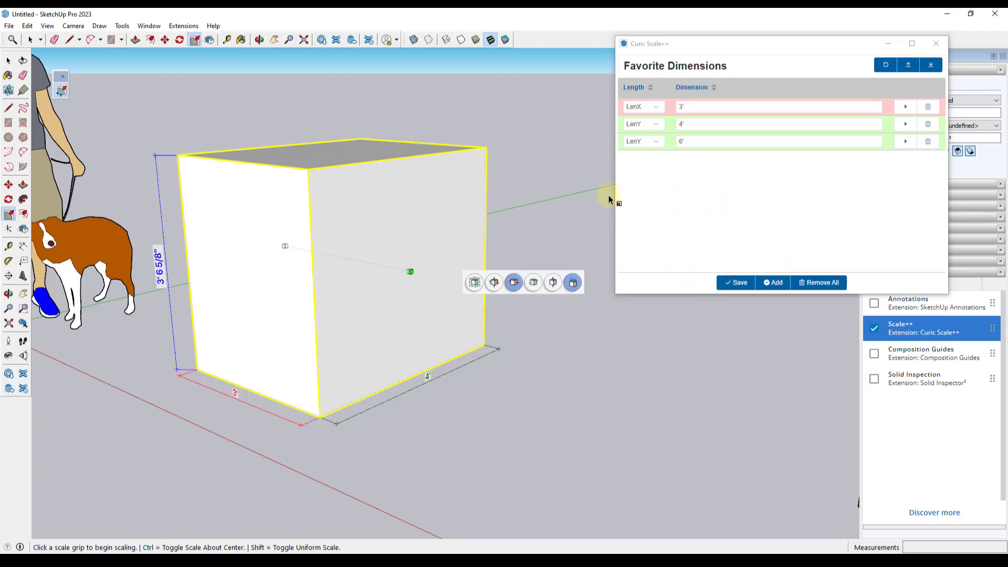
Step: Resize the park bench component to exactly 4' along the red axis (LenX)
key("space")
middle_click_drag(325, 214, 334, 213)
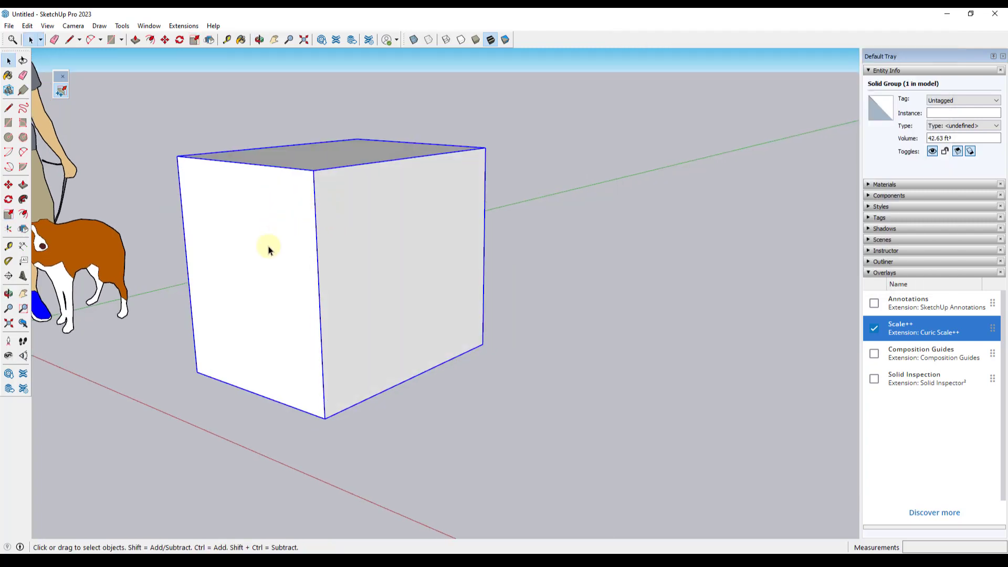
scroll(269, 246, "down", 6)
scroll(542, 284, "up", 2)
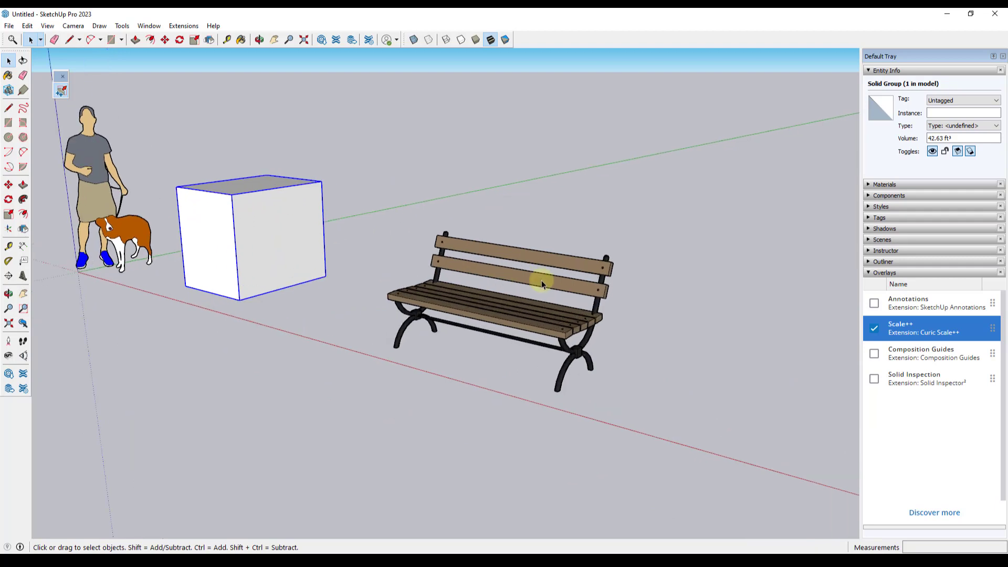
middle_click_drag(540, 280, 488, 294)
left_click(555, 307)
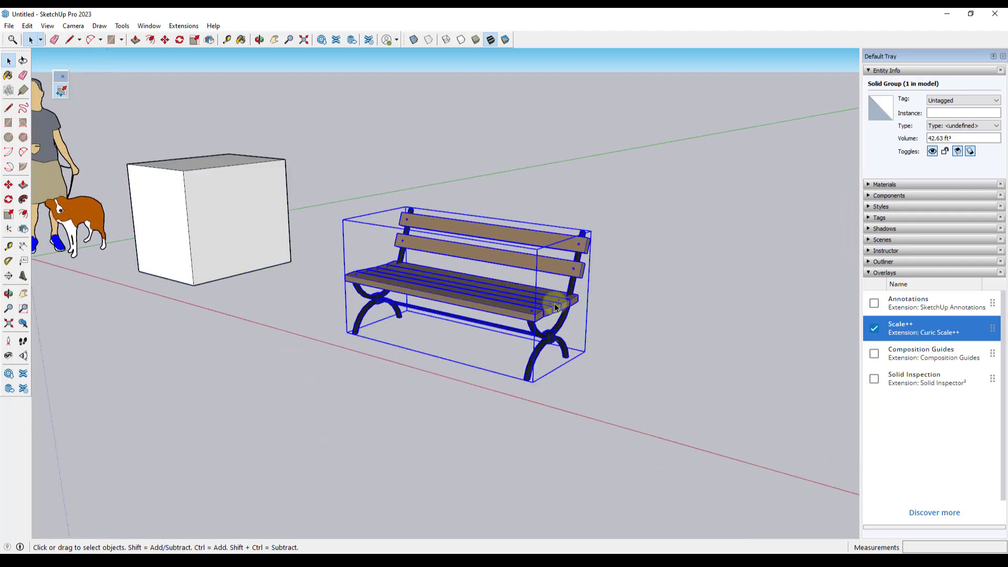
scroll(586, 315, "up", 3)
key("s")
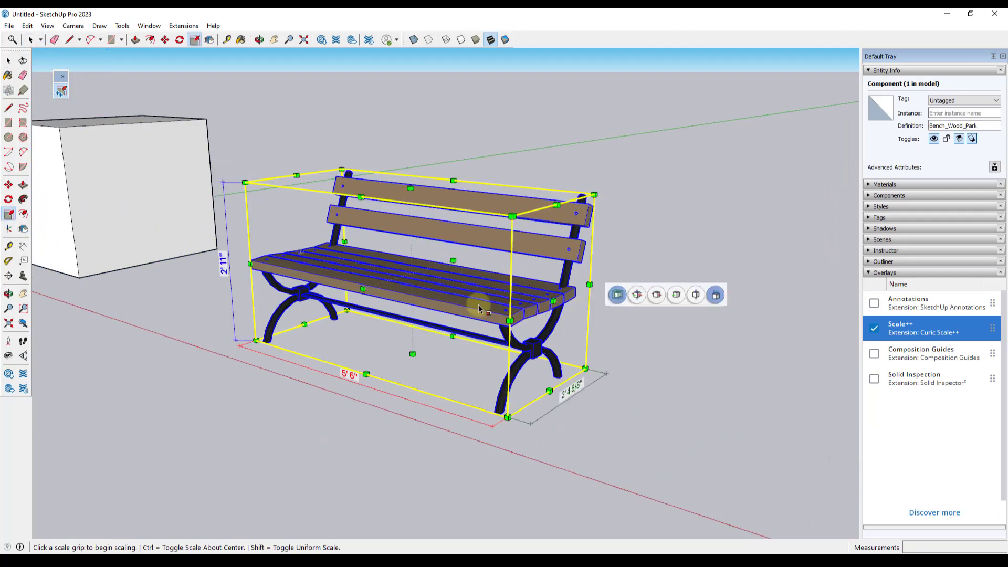
left_click(349, 375)
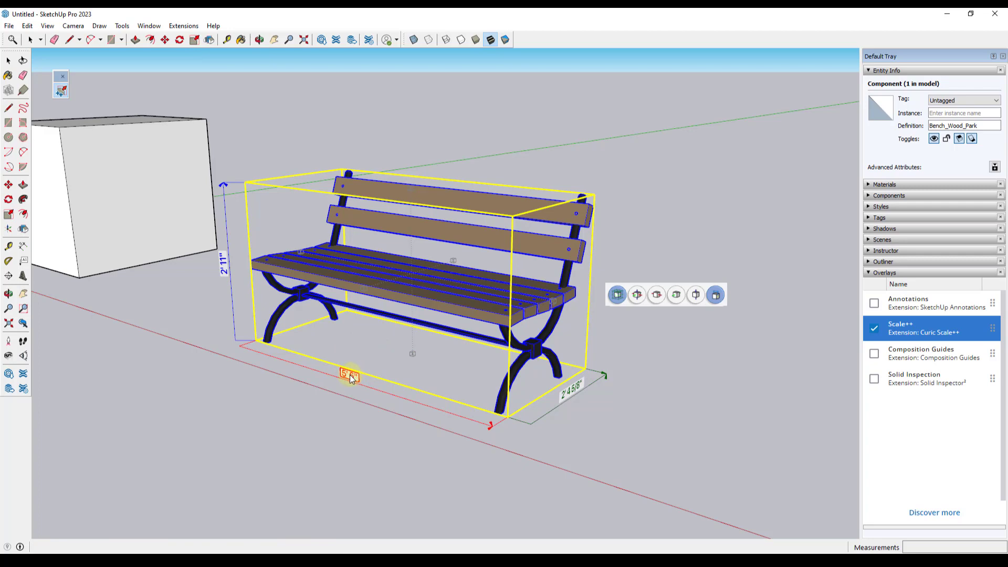
left_click(349, 373)
type("4'")
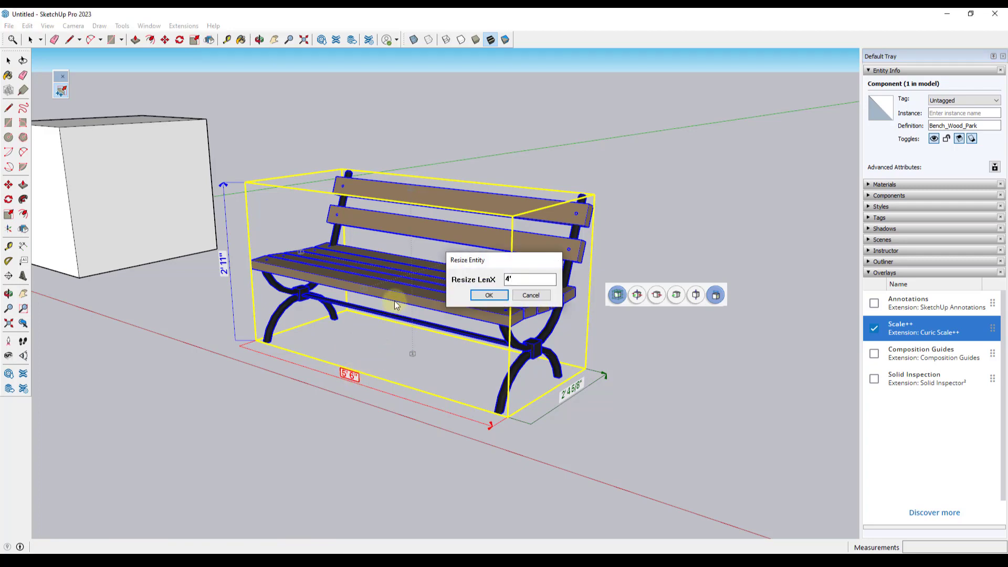
key("Return")
Step: Try scaling the park bench freehand along the red axis by about 1.26
left_click(318, 365)
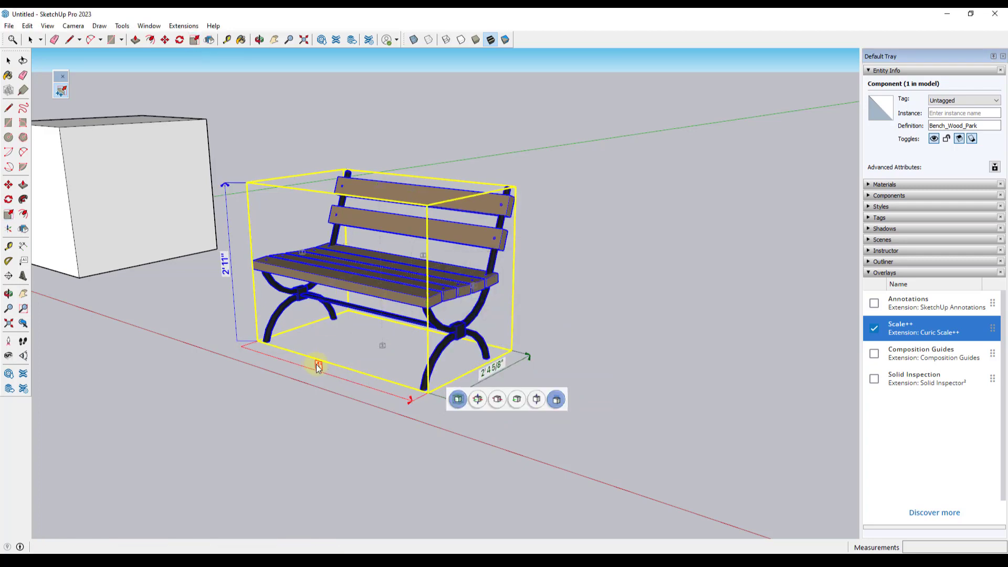
middle_click_drag(318, 364, 366, 316)
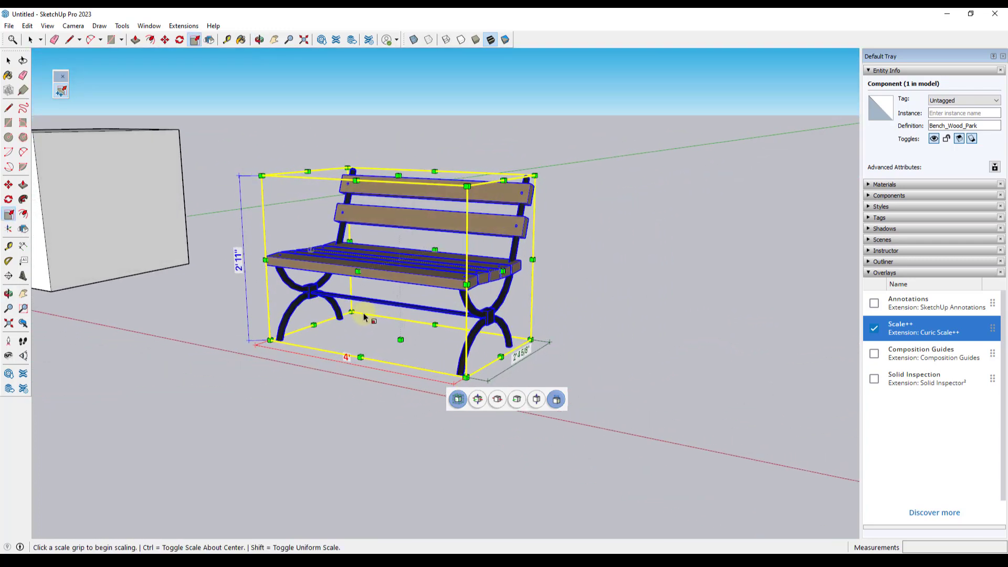
left_click(502, 271)
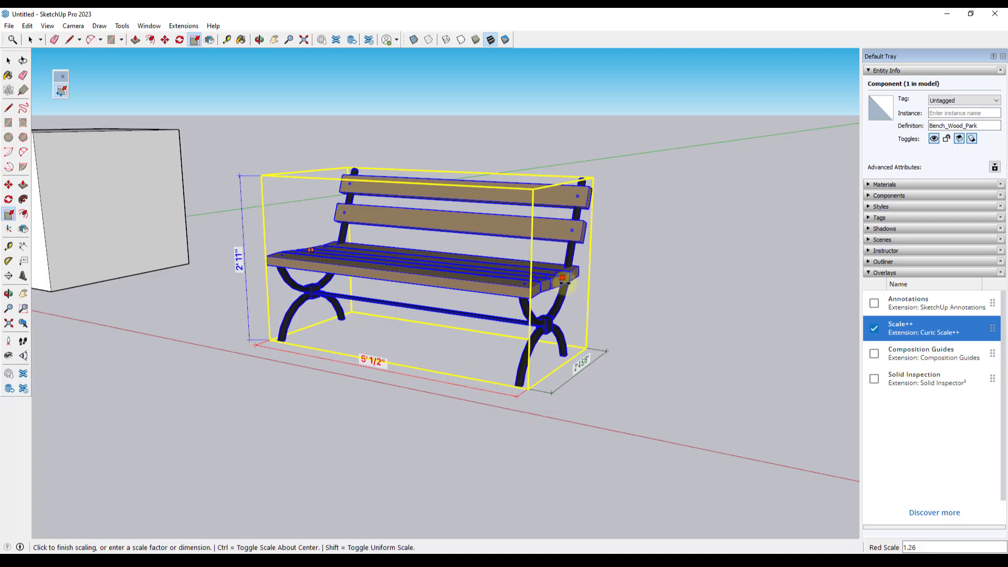
left_click(588, 288)
key("space")
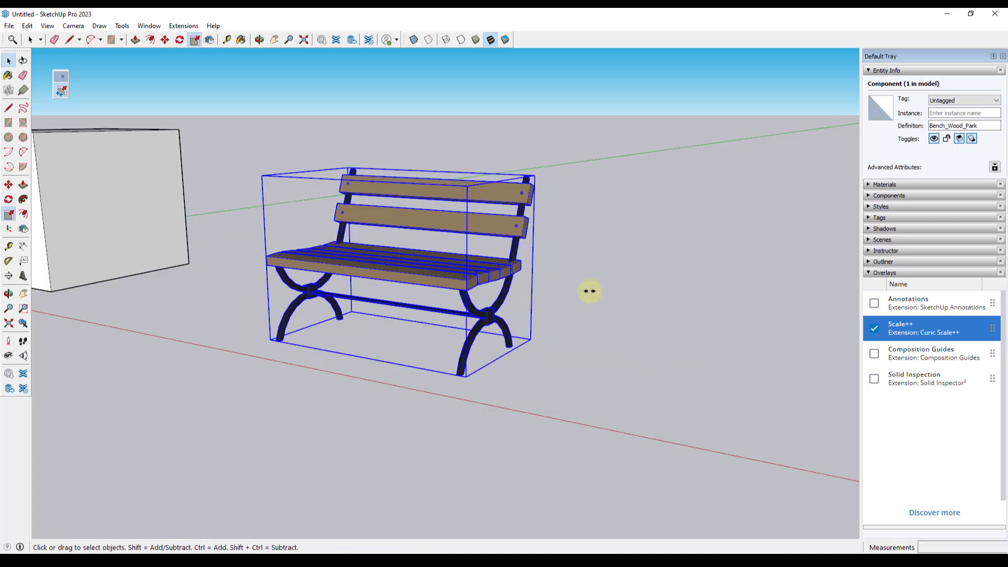